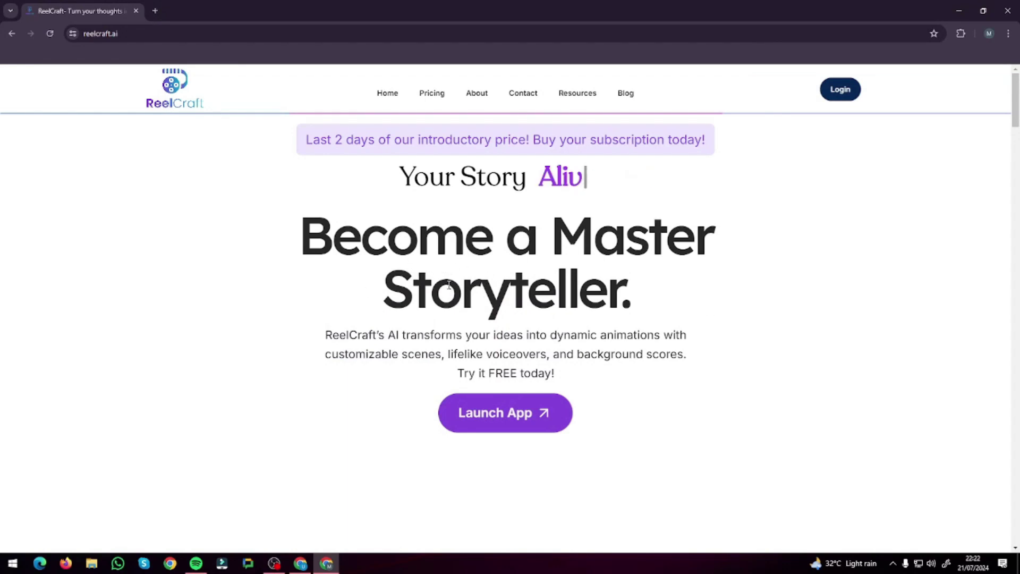
scroll(449, 285, "down", 8)
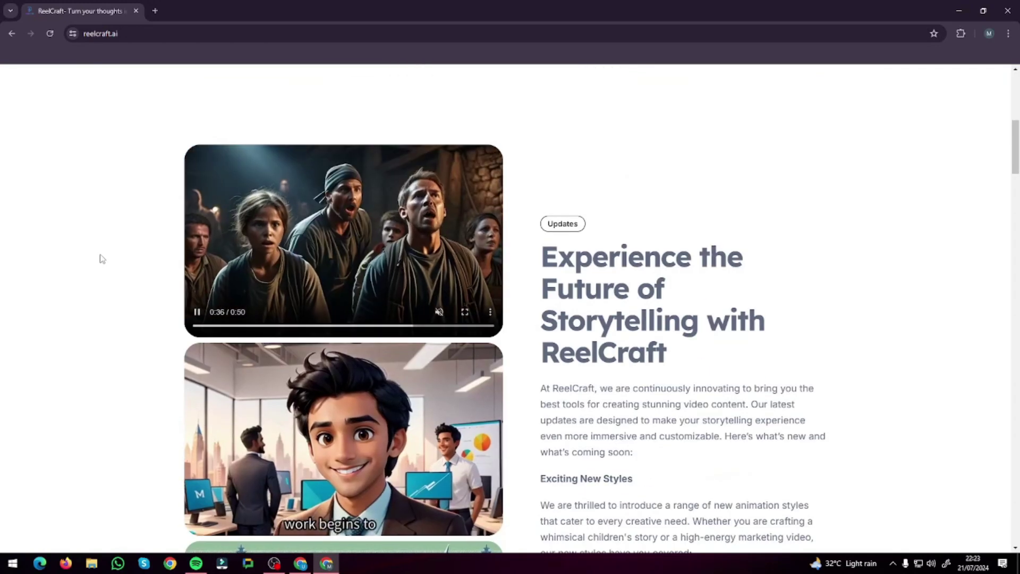
scroll(102, 259, "up", 8)
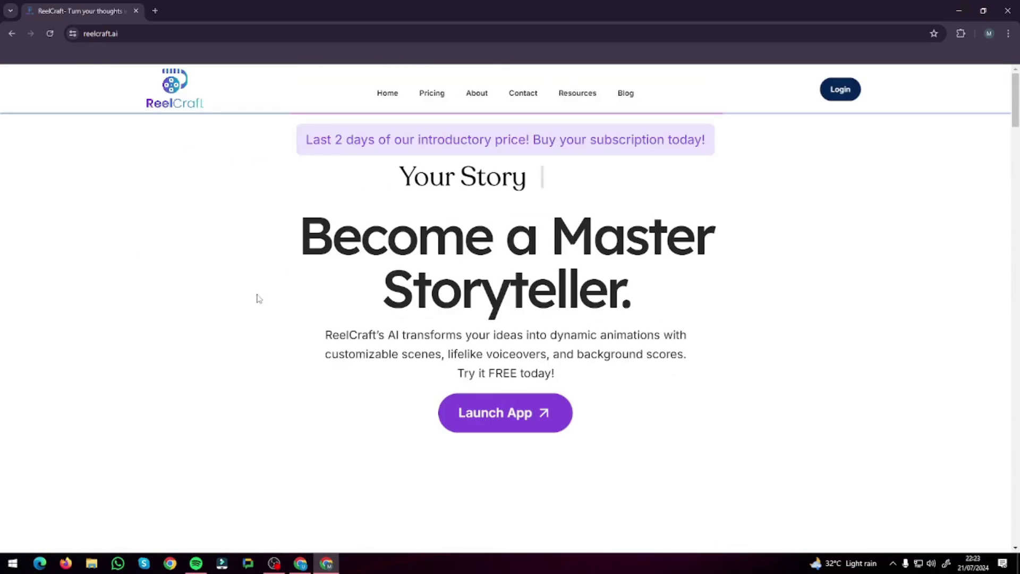
scroll(208, 254, "down", 3)
scroll(187, 262, "up", 3)
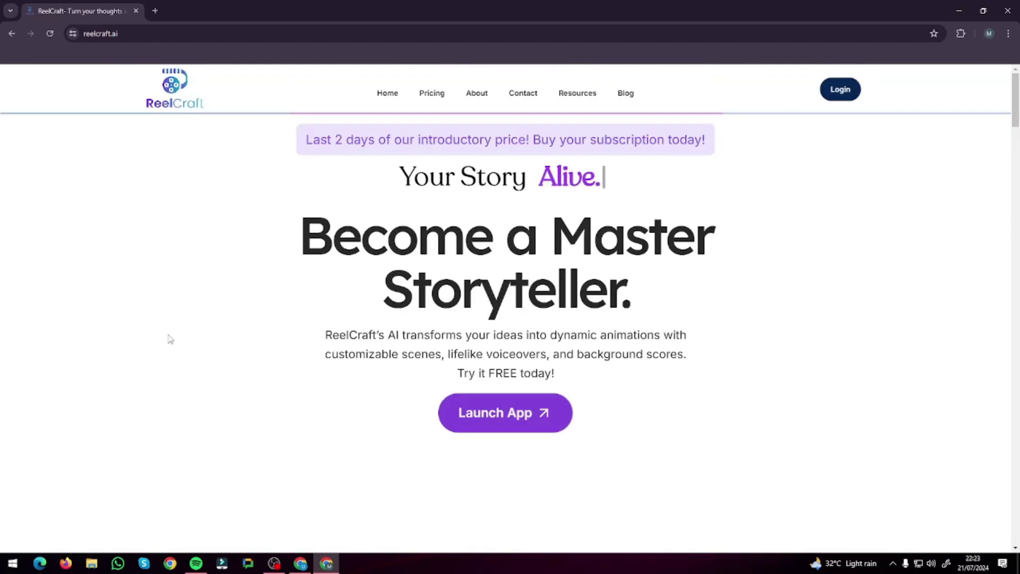
scroll(286, 301, "down", 4)
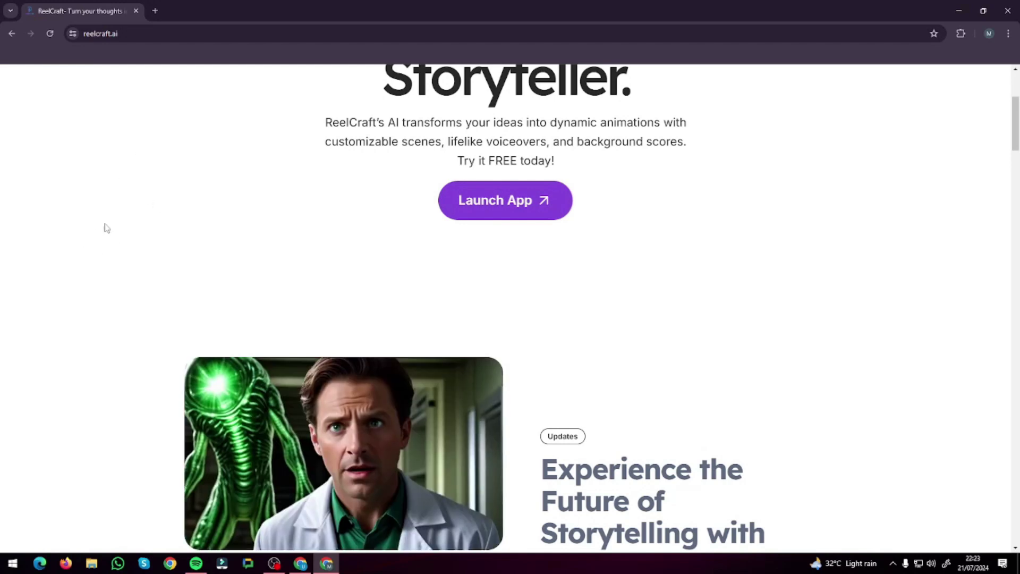
scroll(112, 187, "down", 4)
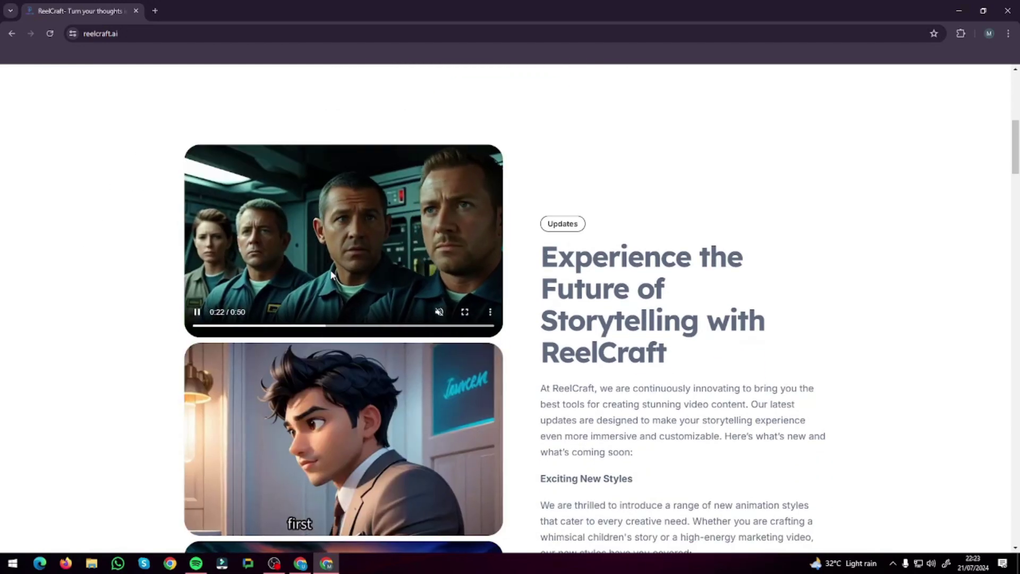
scroll(363, 279, "down", 2)
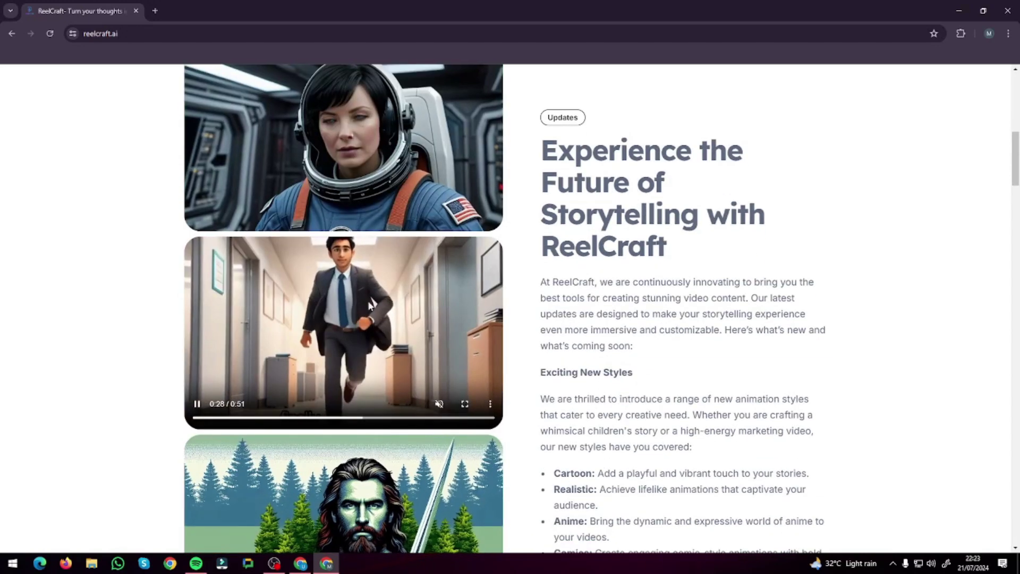
scroll(355, 301, "down", 2)
scroll(354, 299, "down", 14)
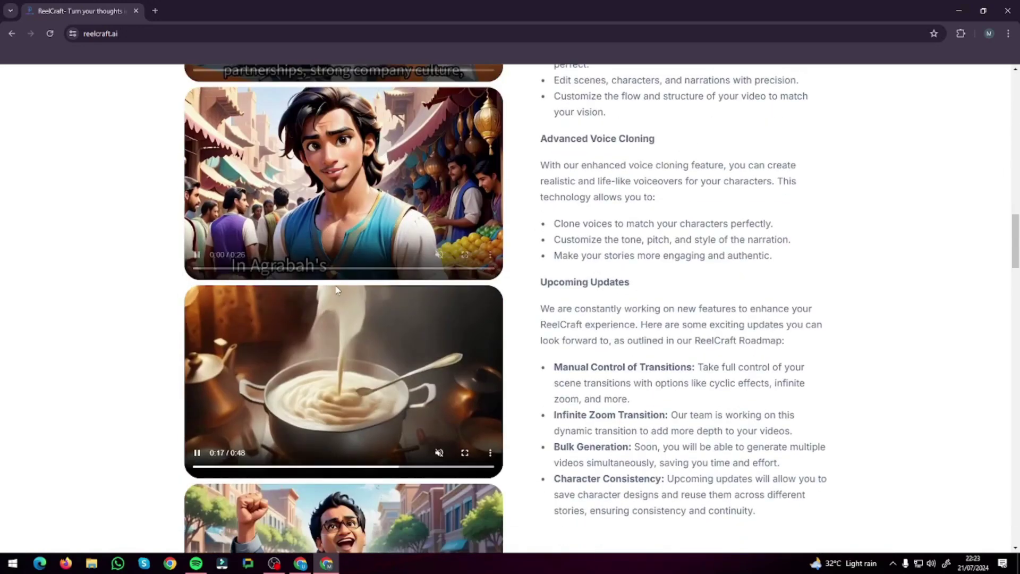
scroll(381, 348, "up", 20)
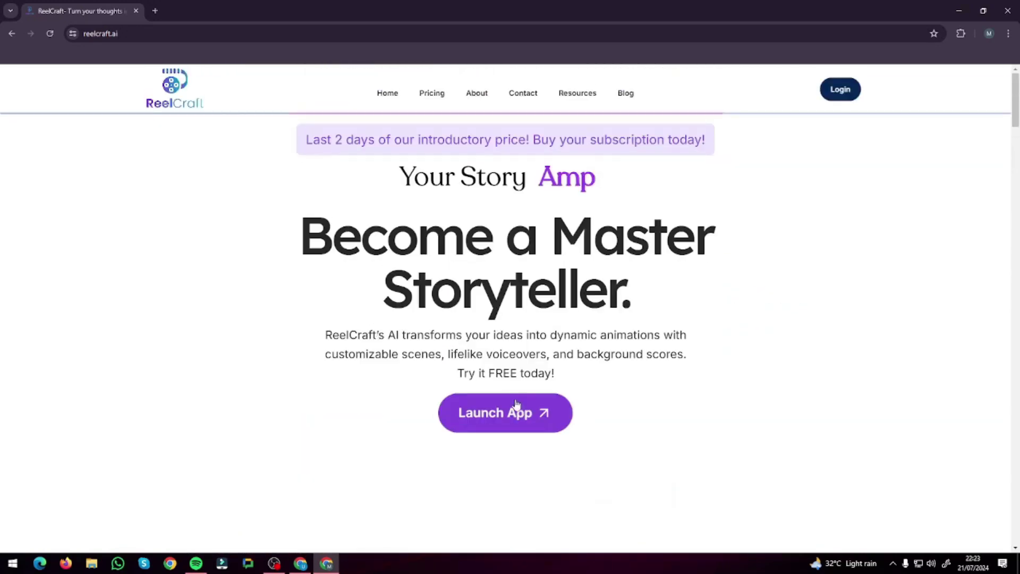
- Launch ReelCraft, sign in with Google, and go to the empty video idea box
left_click(511, 415)
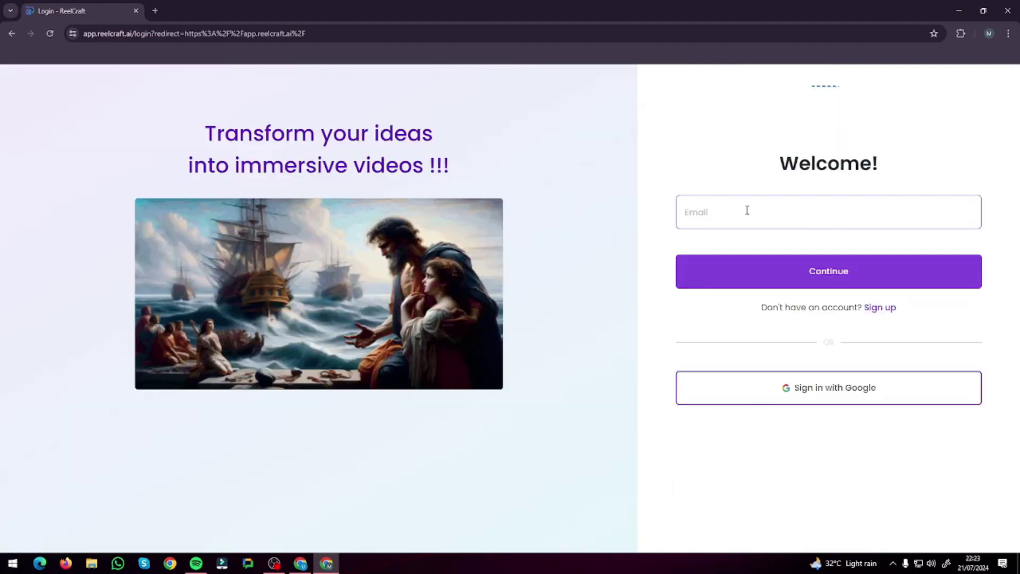
left_click(786, 394)
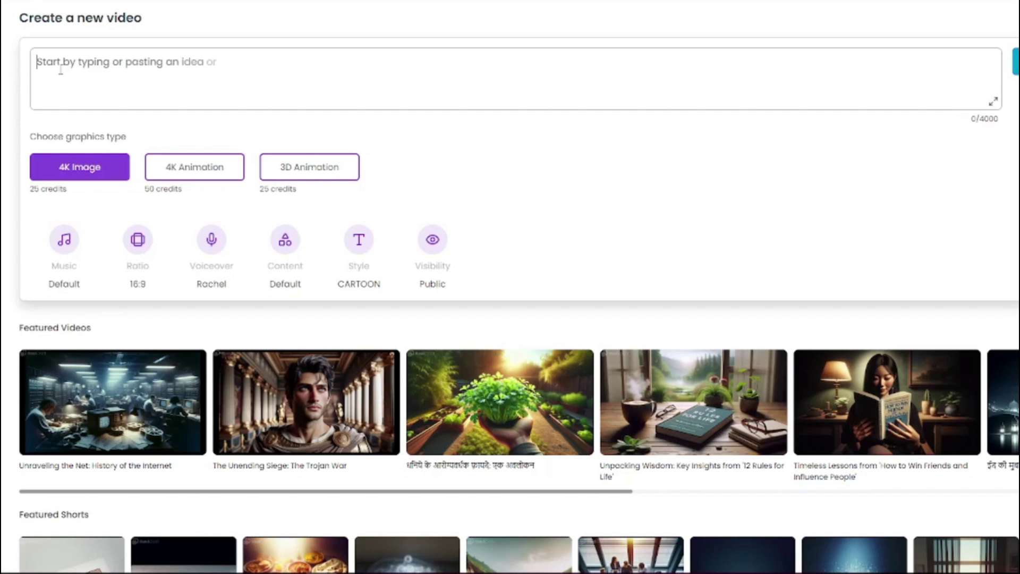
left_click(61, 70)
- Switch the graphics type to 3D Animation instead of the 4K models
left_click(202, 177)
left_click(301, 176)
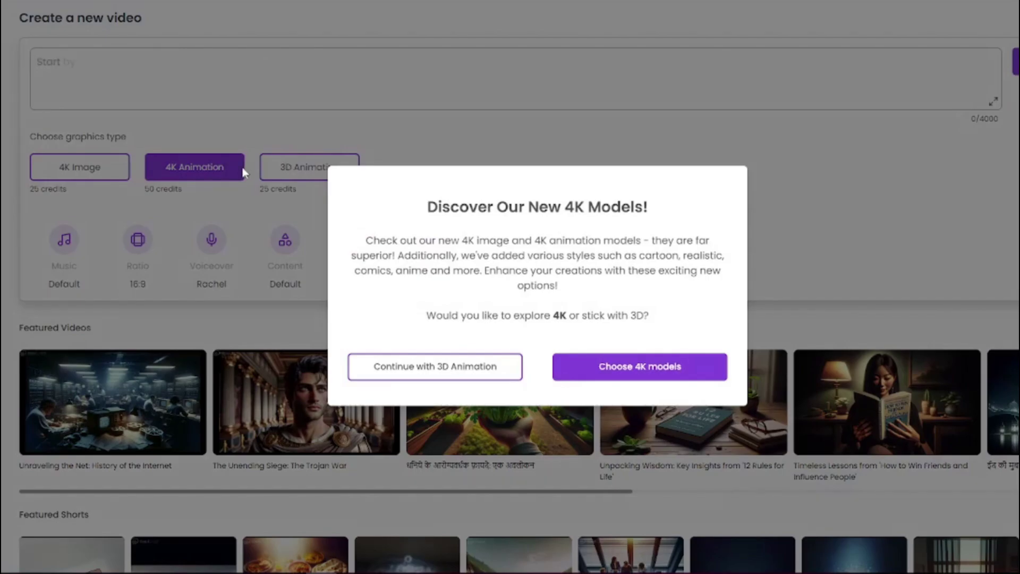
left_click(451, 365)
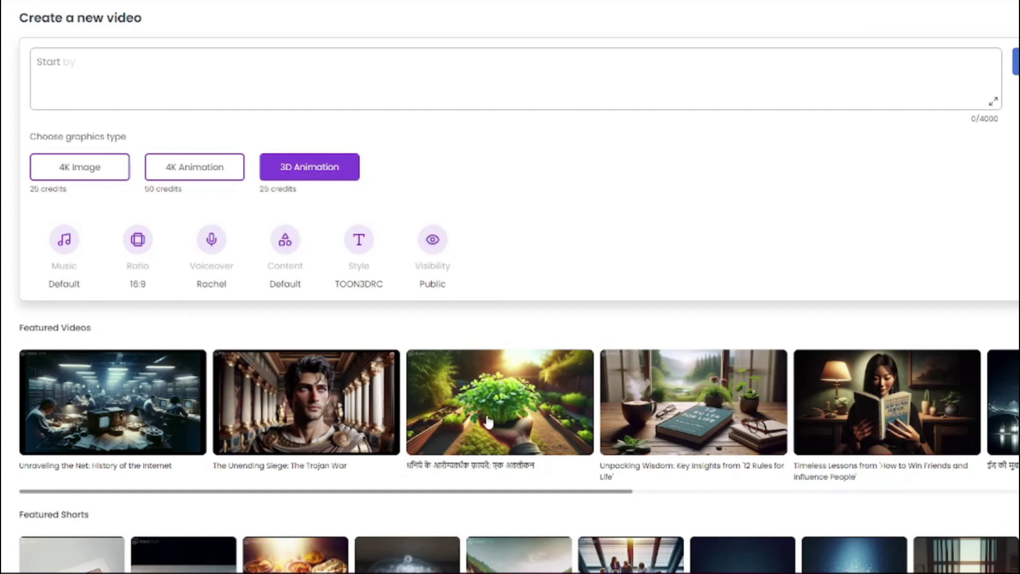
- Browse the featured 3D Animation example rows, then return to the idea box
scroll(648, 493, "right", 8)
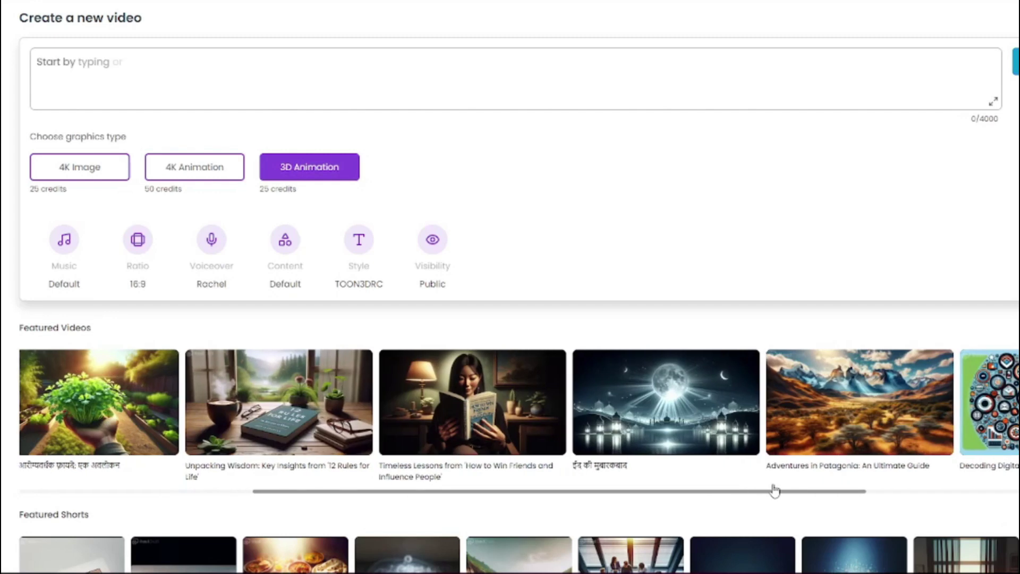
left_click_drag(824, 496, 880, 506)
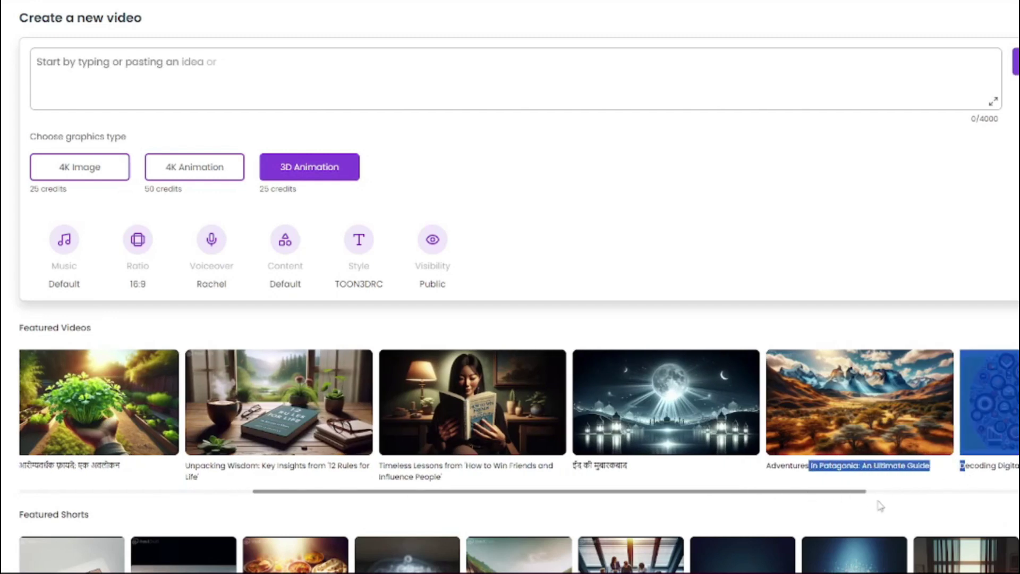
scroll(858, 498, "right", 8)
scroll(531, 404, "left", 15)
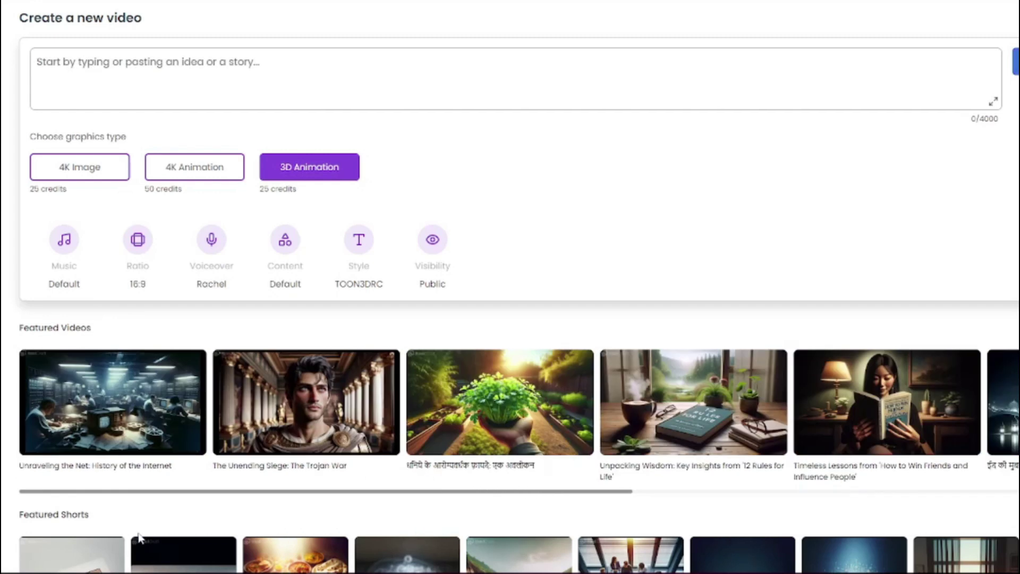
scroll(68, 348, "down", 4)
scroll(68, 348, "down", 5)
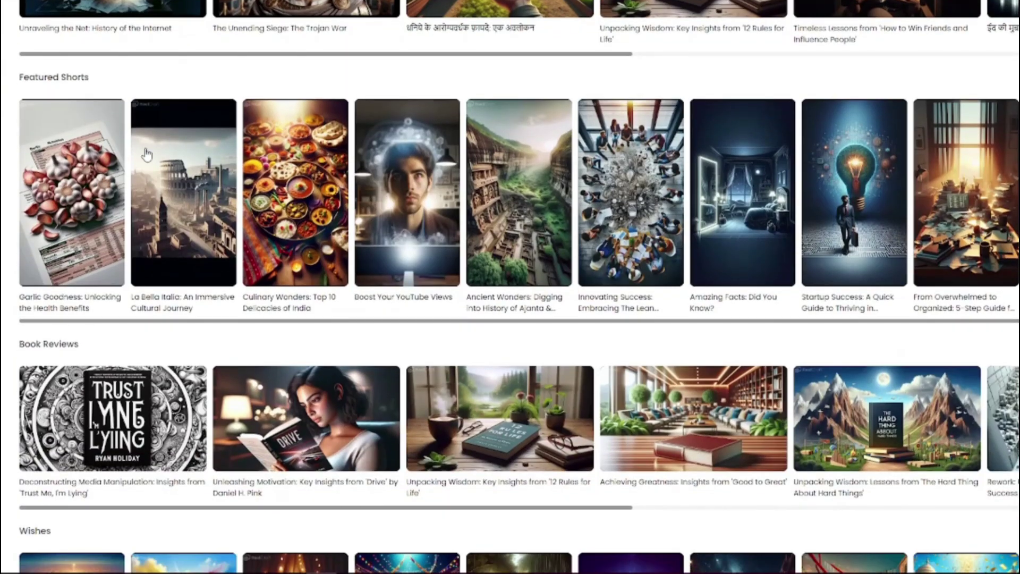
scroll(117, 272, "down", 4)
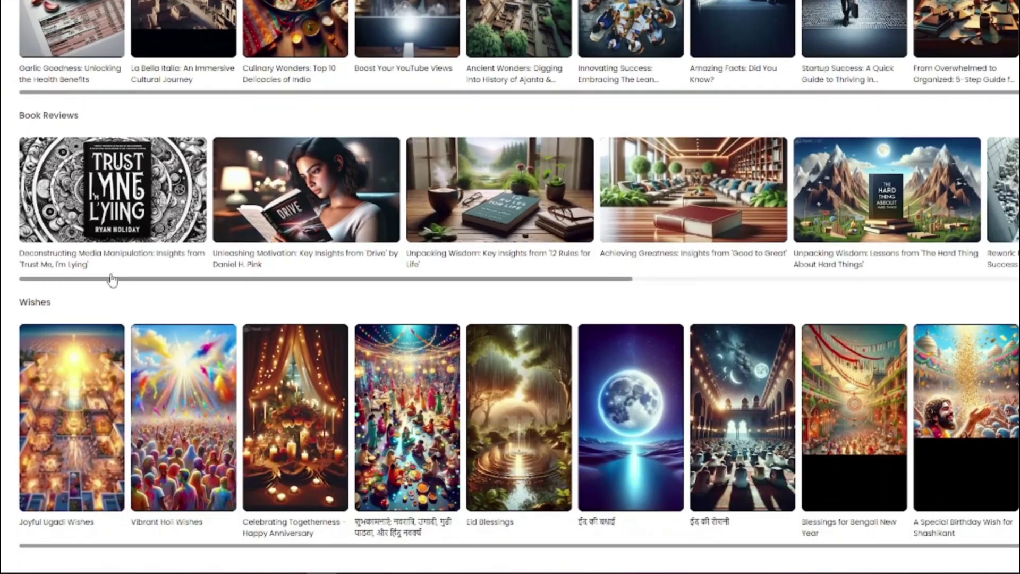
scroll(114, 277, "up", 12)
left_click(125, 77)
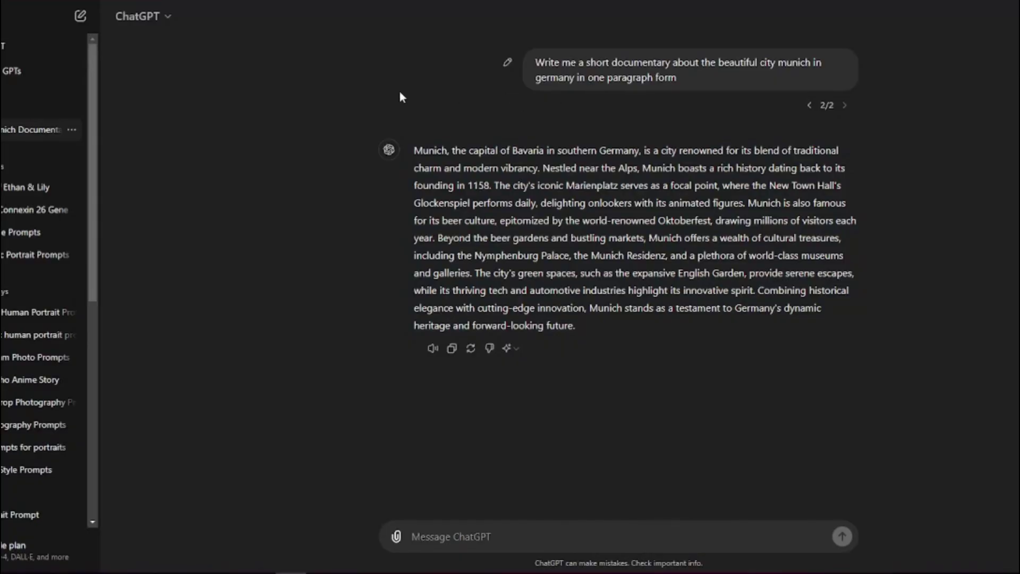
- Select and copy the whole one-paragraph Munich documentary reply in ChatGPT
left_click_drag(535, 63, 759, 62)
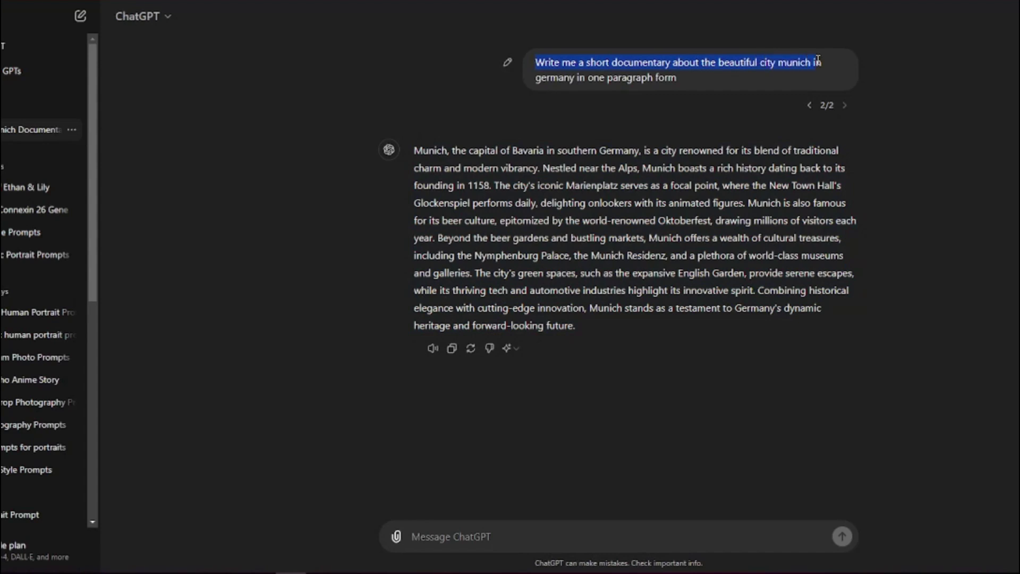
left_click(643, 83)
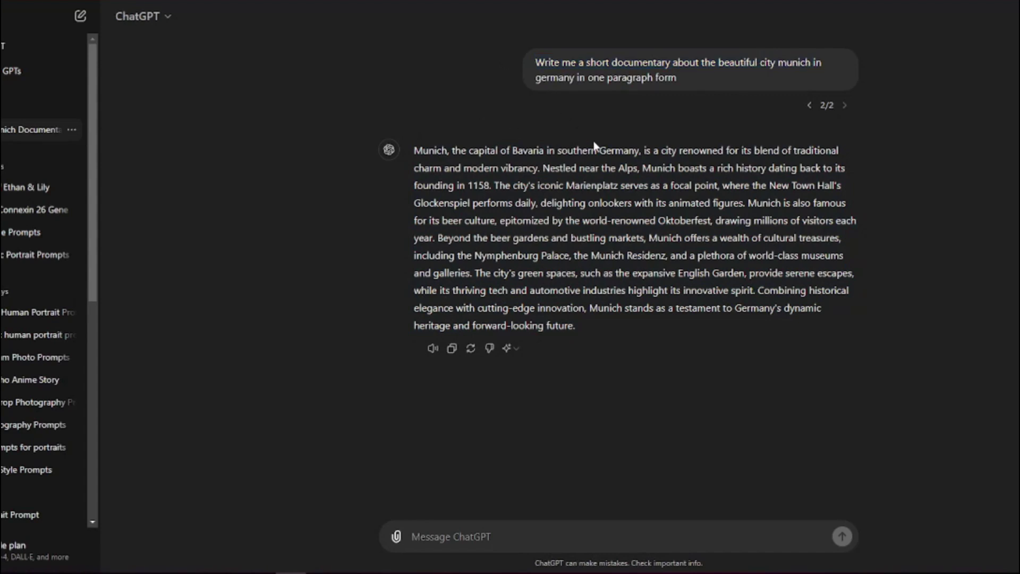
left_click_drag(415, 149, 693, 352)
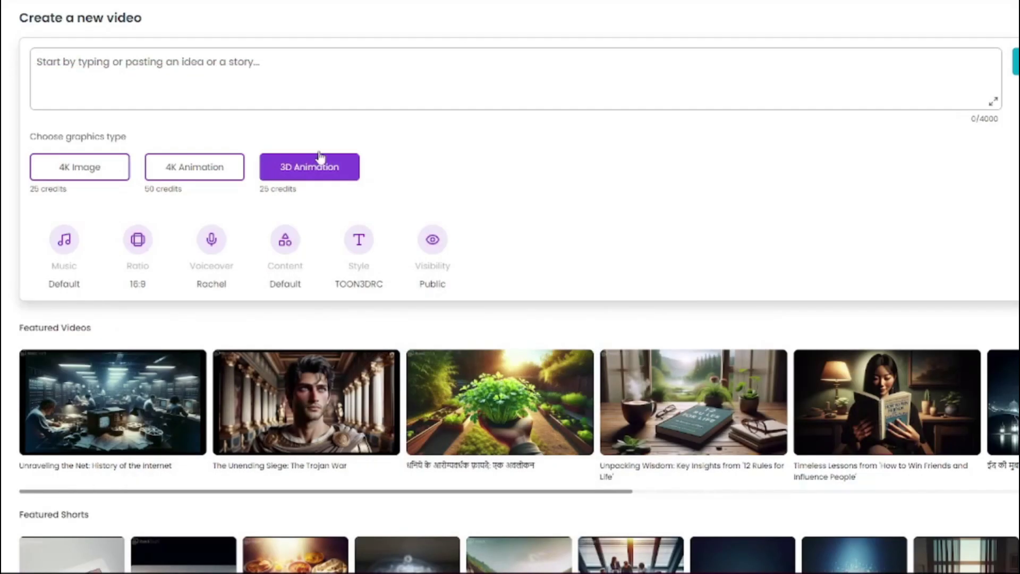
- Paste the Munich paragraph as the video idea and leave background music at Default
key("ctrl+v")
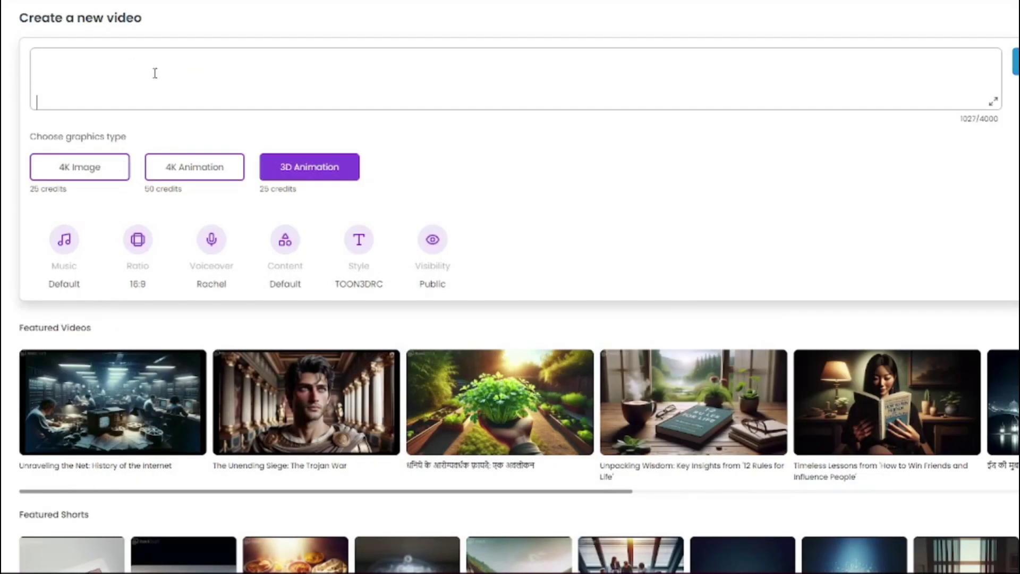
scroll(232, 77, "up", 5)
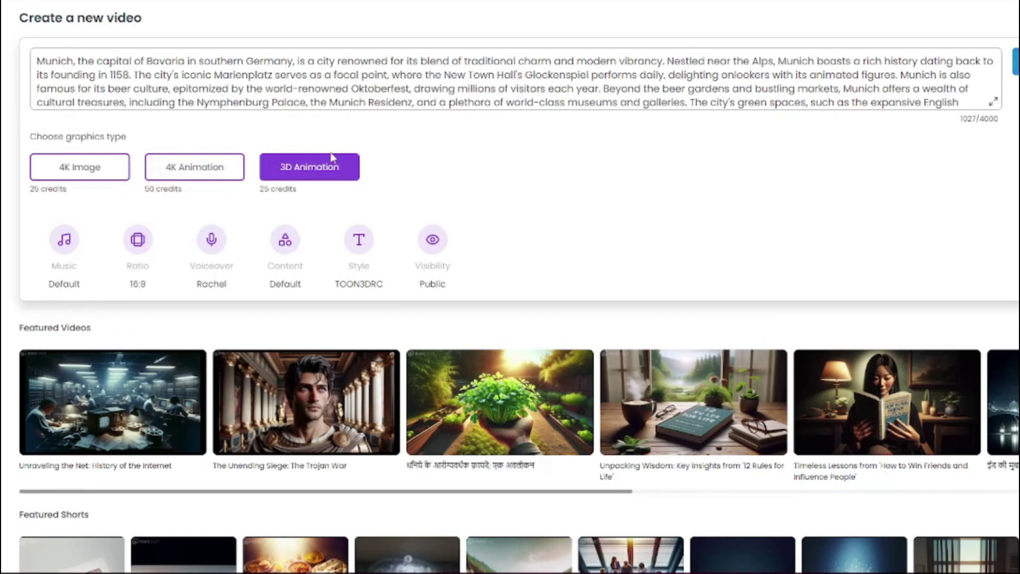
left_click(63, 242)
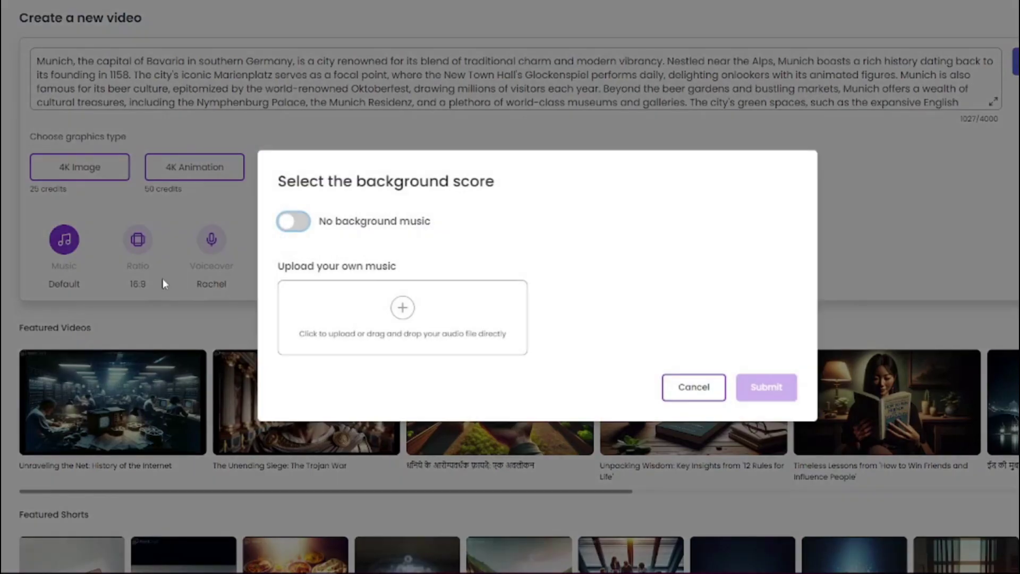
left_click(293, 222)
left_click(293, 281)
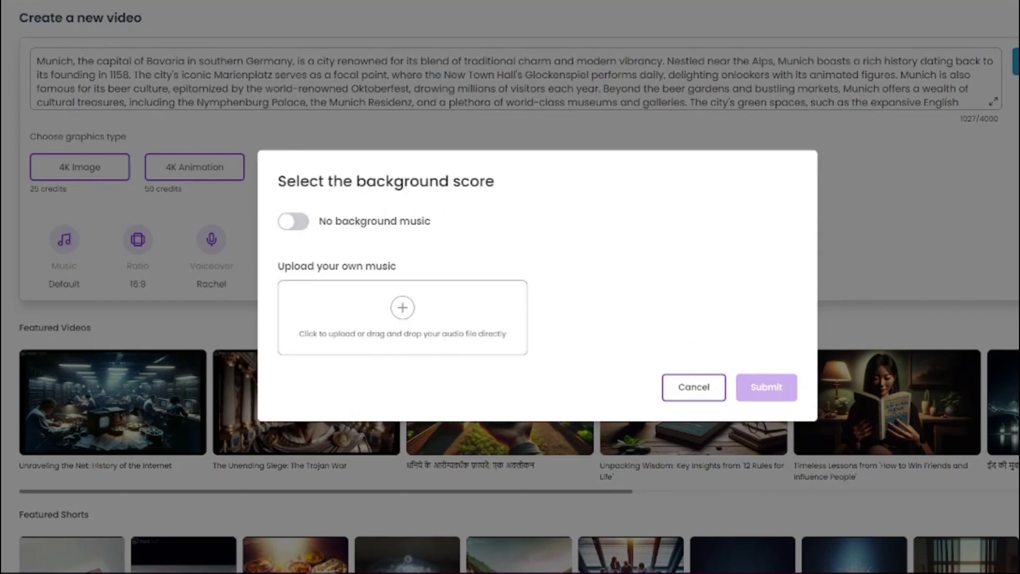
key("ctrl+t")
- Search the web for 'suno ai'
type("sunio")
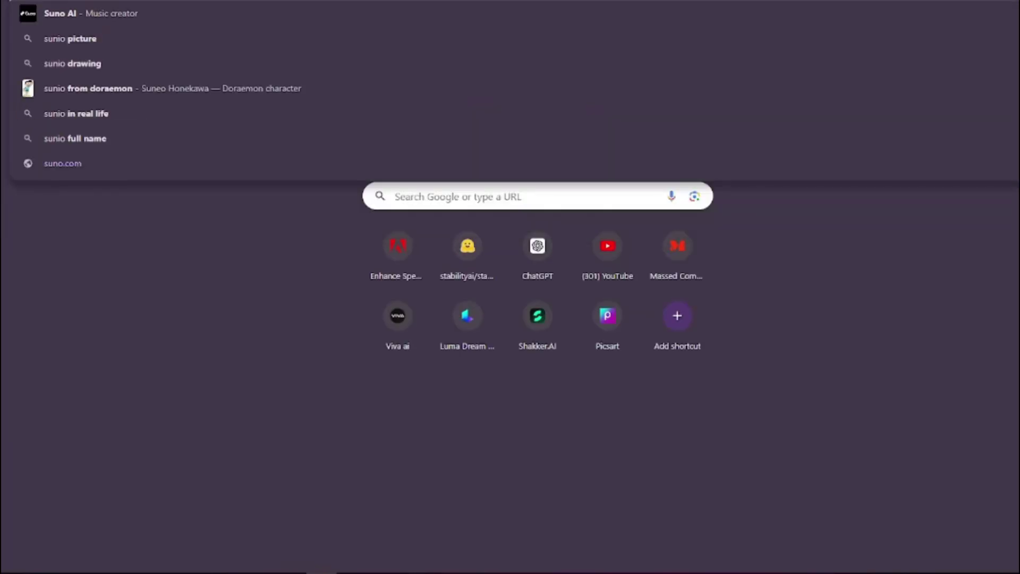
key("BackSpace")
key("BackSpace")
type("o ai")
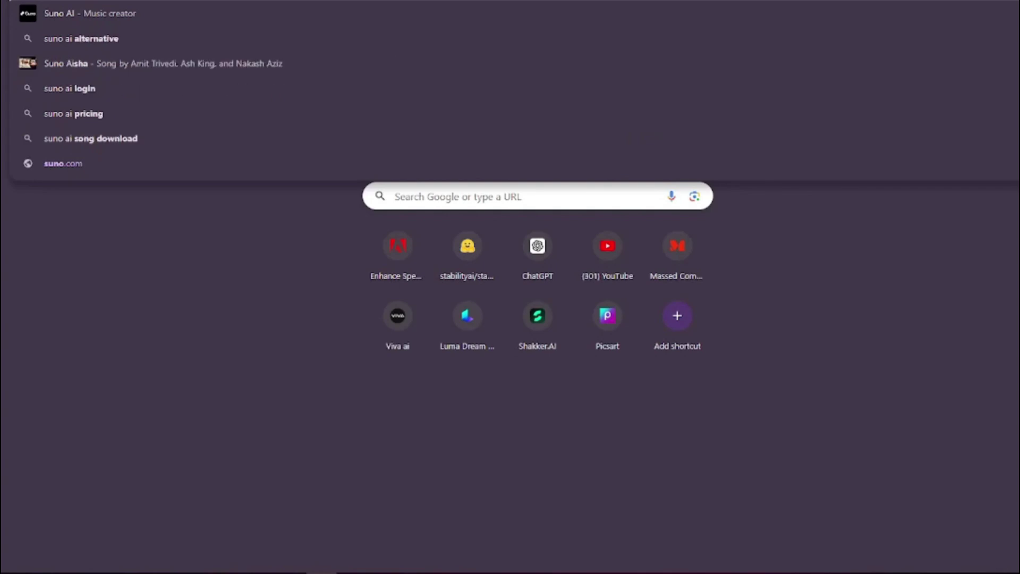
key("Return")
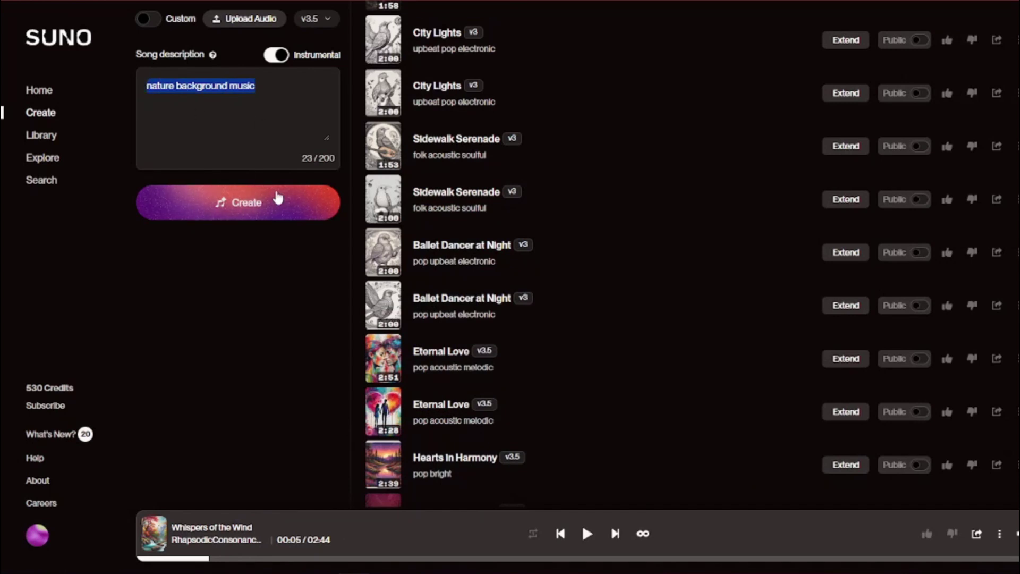
- Preview the Whispers of the Wind and Hearts in Harmony tracks, then pick download for the 1:58 Whispers track
scroll(494, 239, "down", 5)
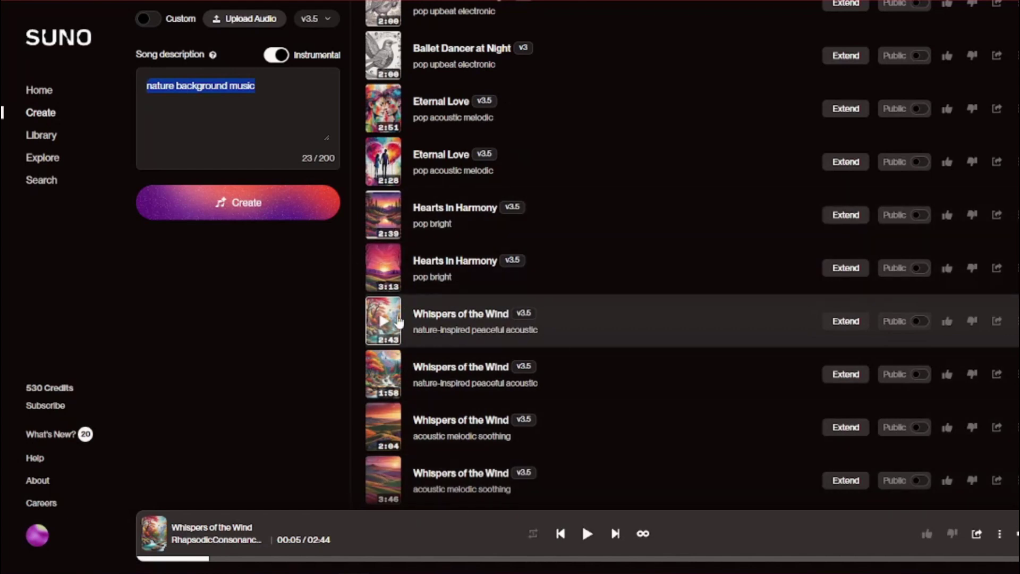
left_click(382, 324)
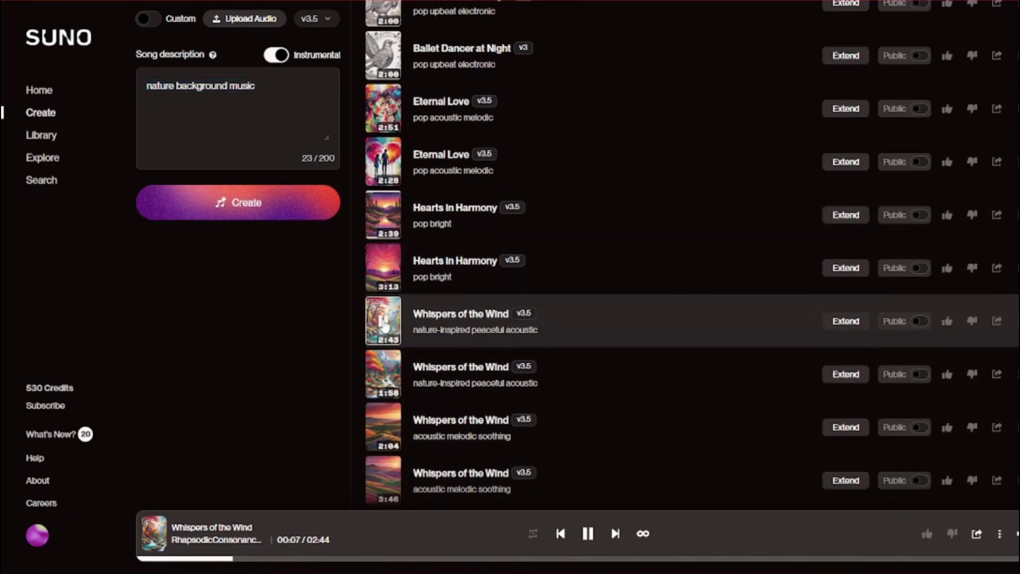
left_click(386, 384)
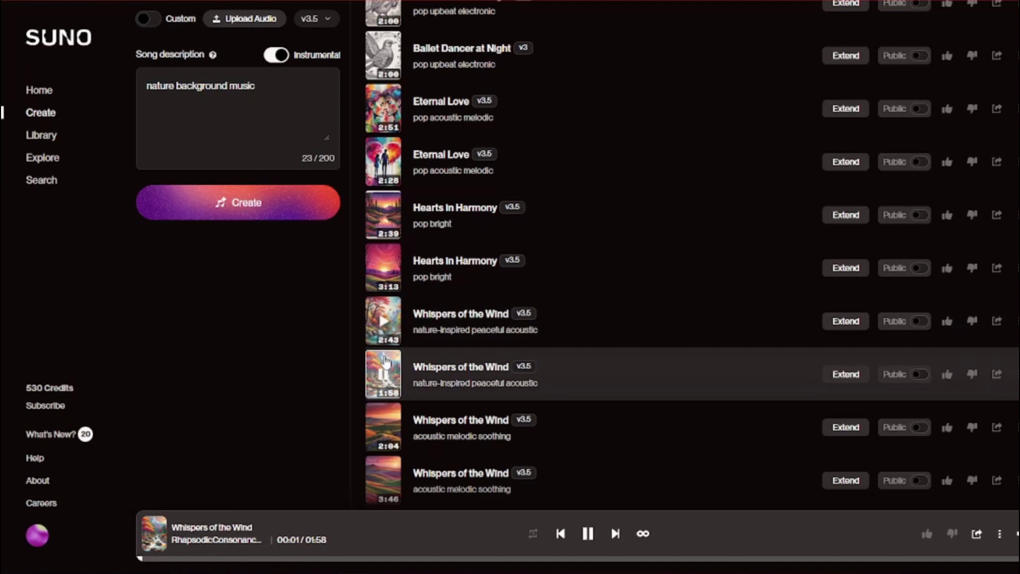
left_click(384, 271)
left_click(386, 223)
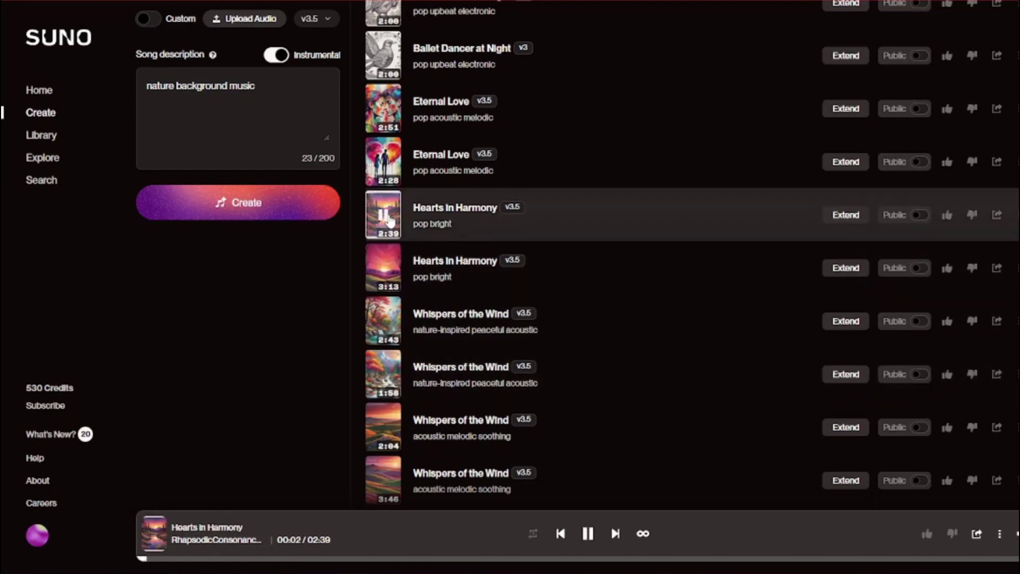
left_click(386, 216)
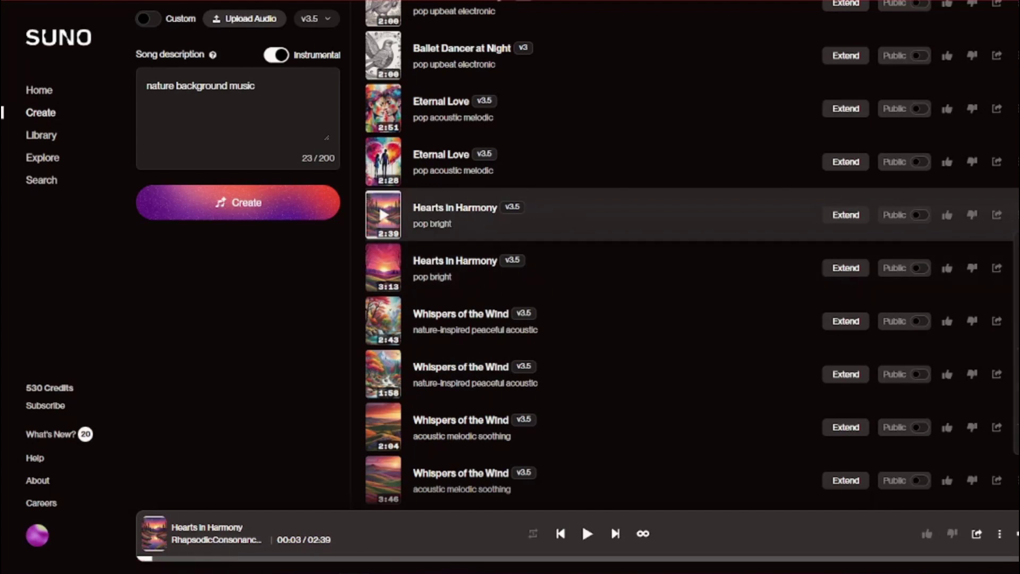
left_click(997, 374)
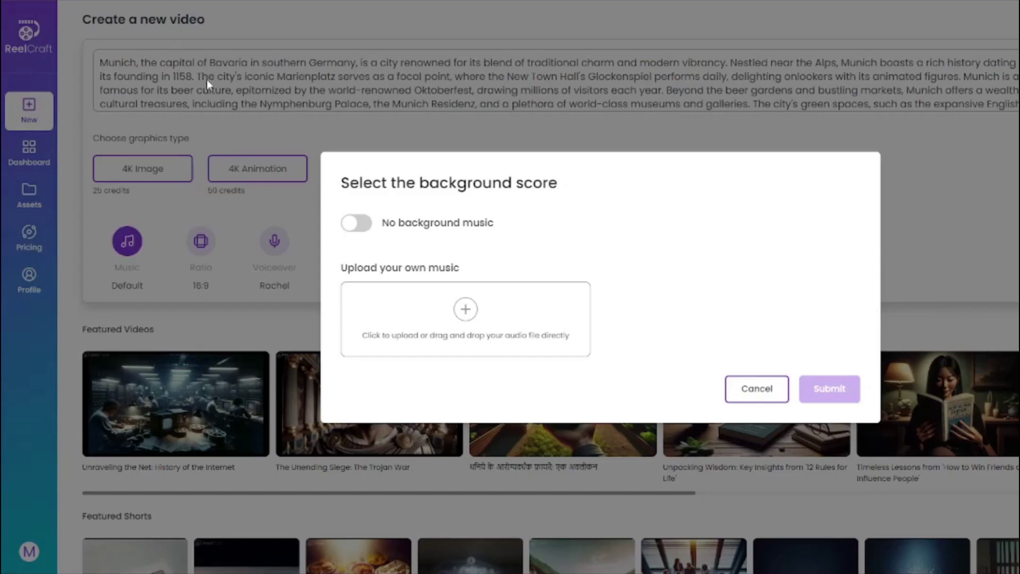
- Upload Whispers of the Wind.mp3 from Downloads as the background score named 'bg'
left_click(463, 319)
left_click(63, 97)
double_click(149, 30)
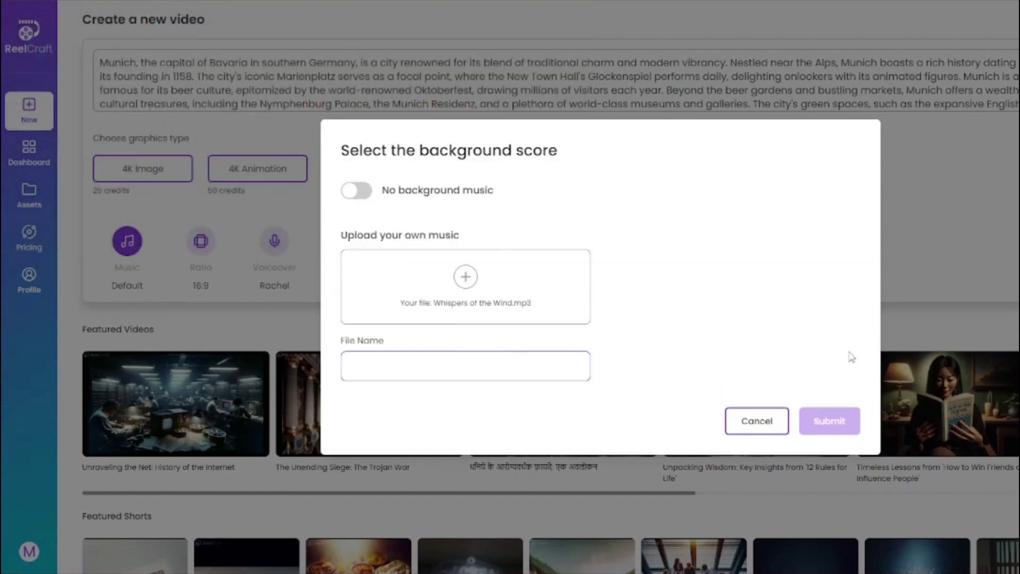
left_click(407, 363)
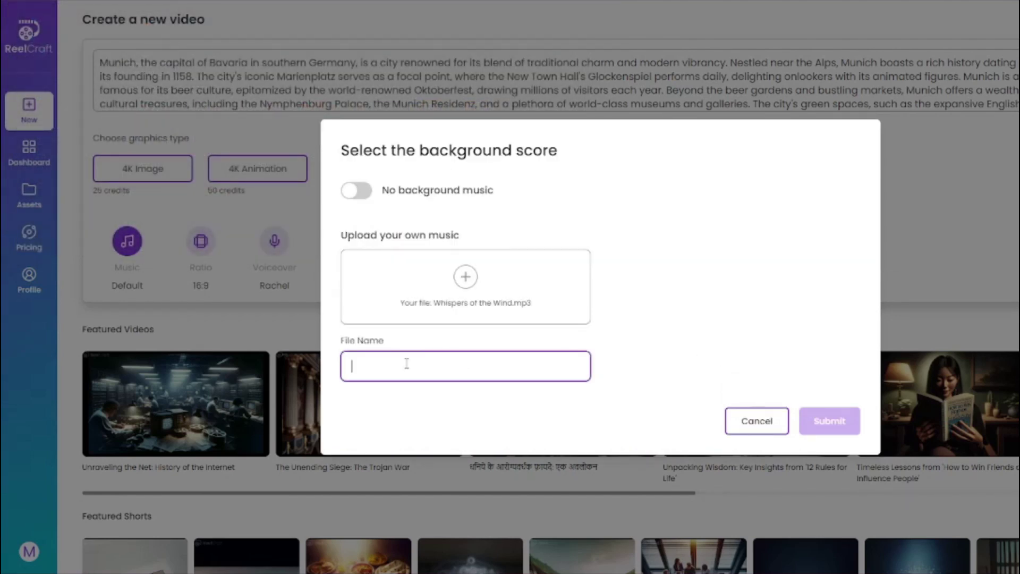
type("bg")
left_click(841, 435)
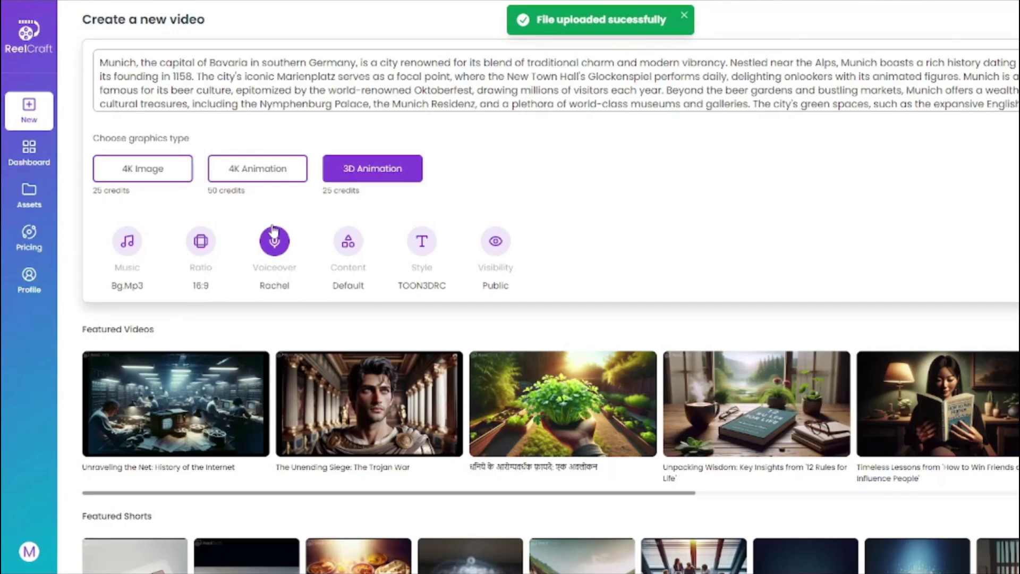
- Confirm the 16:9 aspect ratio, then bring up the Voiceover voice list
left_click(201, 243)
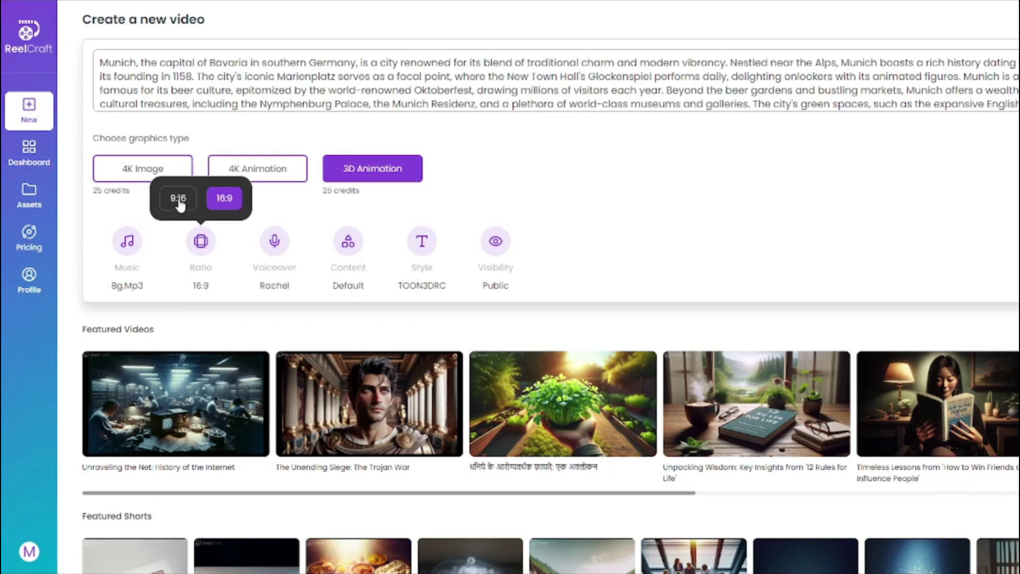
left_click(222, 202)
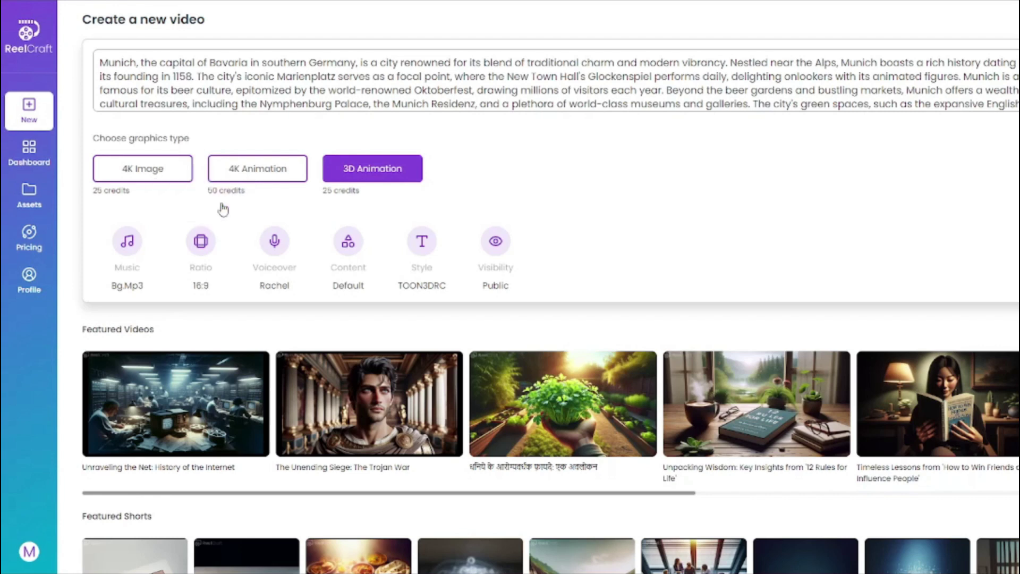
left_click(274, 243)
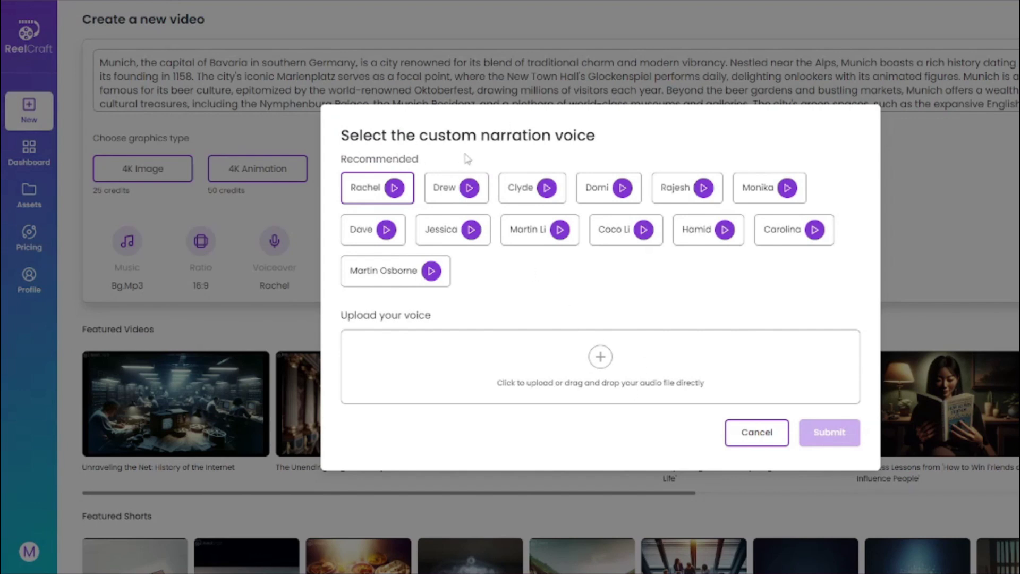
- Audition the Rachel, Drew, Clyde and Domi voices, closing the picker with Rachel kept
mouse_move(398, 192)
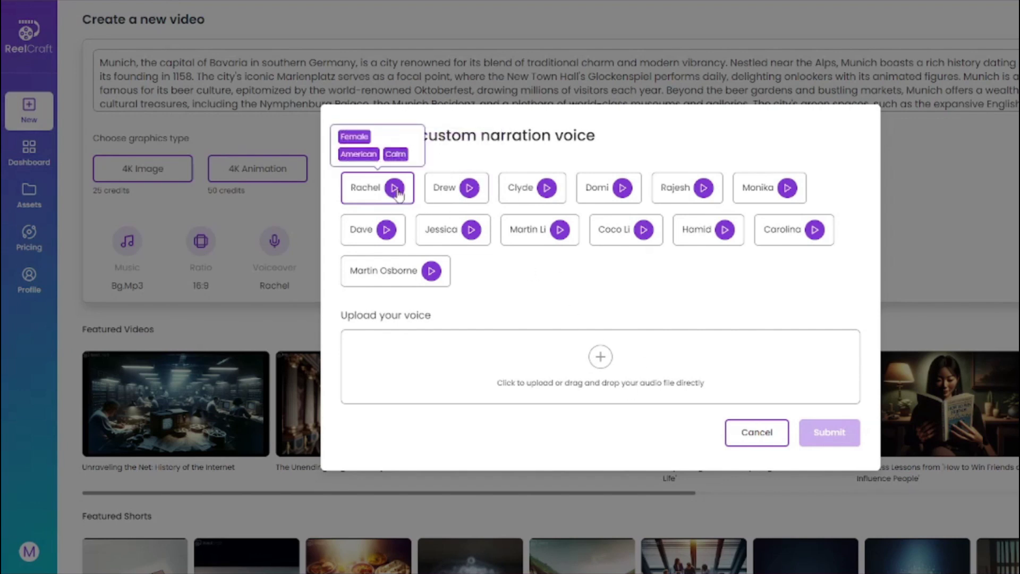
mouse_move(479, 201)
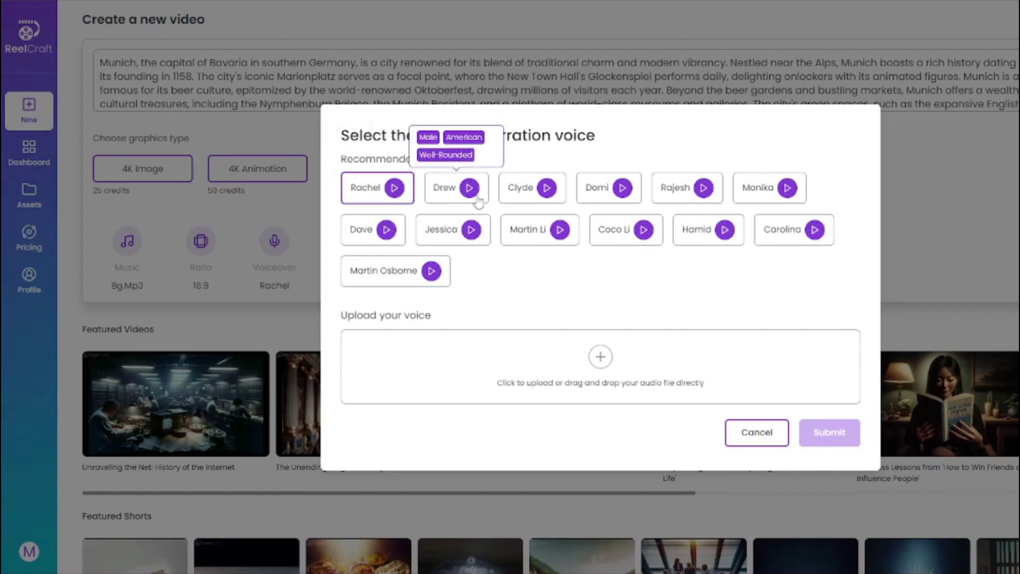
left_click(554, 192)
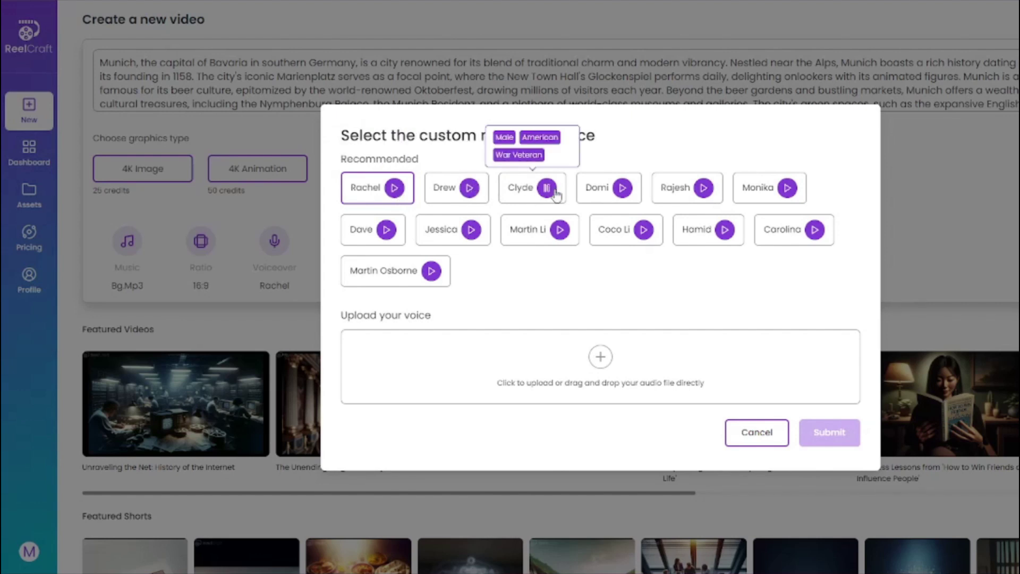
left_click(625, 192)
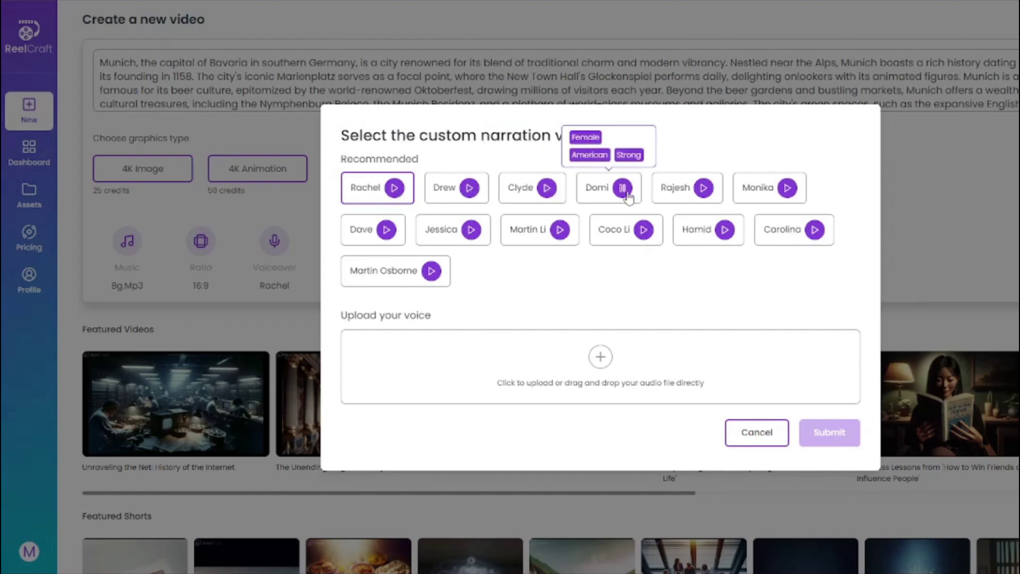
mouse_move(345, 181)
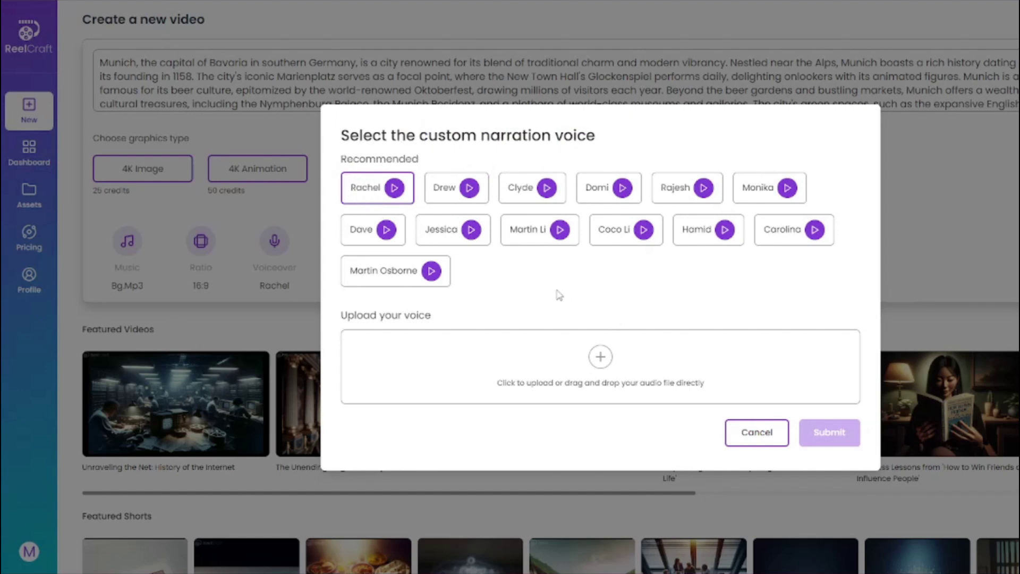
key("Escape")
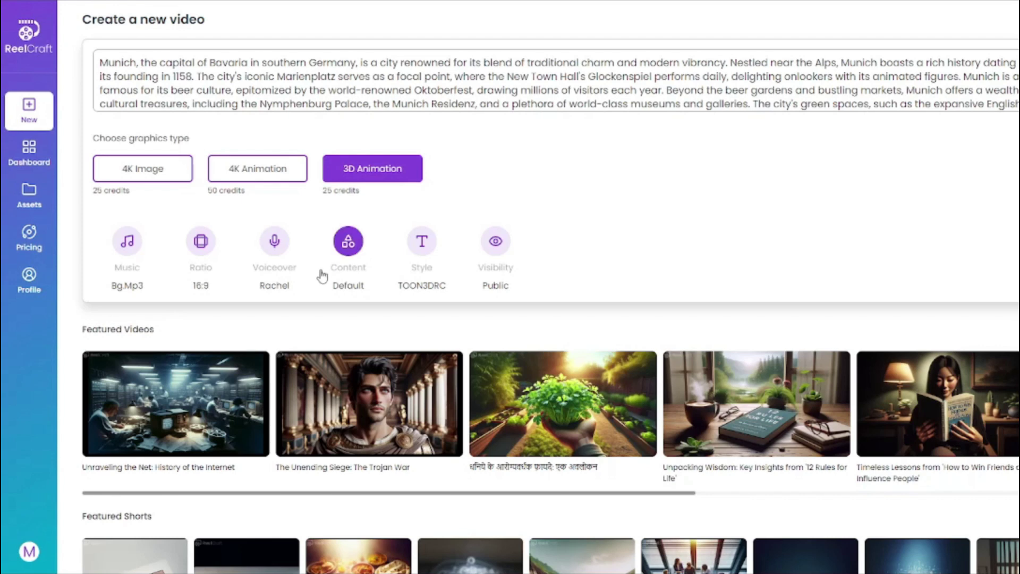
- Set the content type to Travel Blog, keep the TOON3DRC style, and start creating the video
left_click(349, 244)
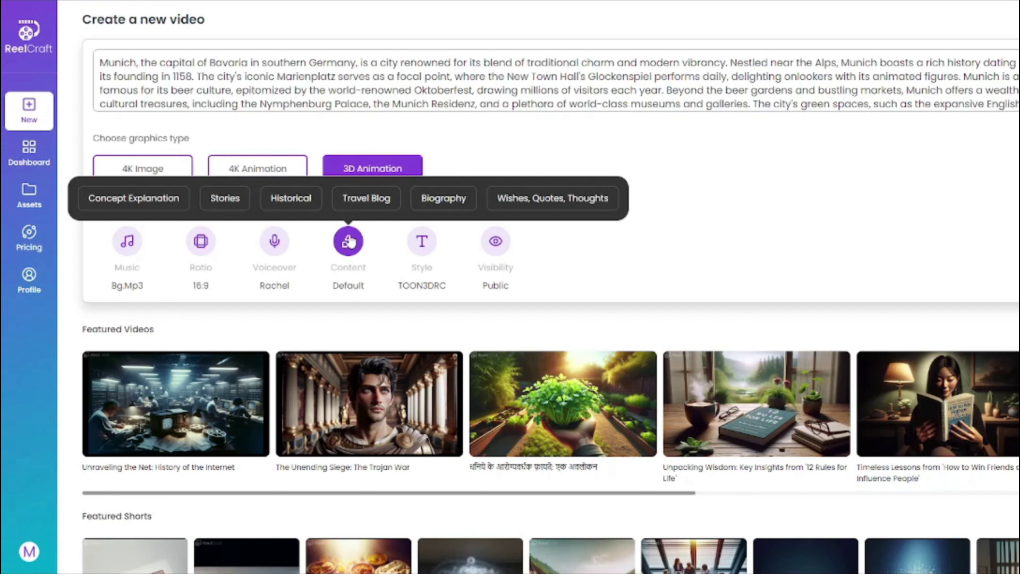
left_click(362, 200)
left_click(422, 241)
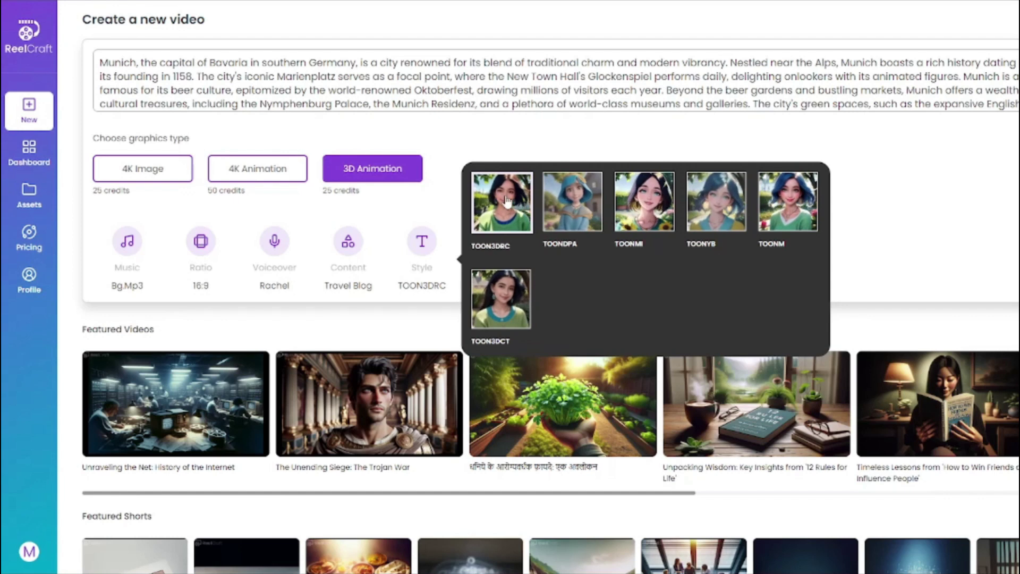
left_click(927, 292)
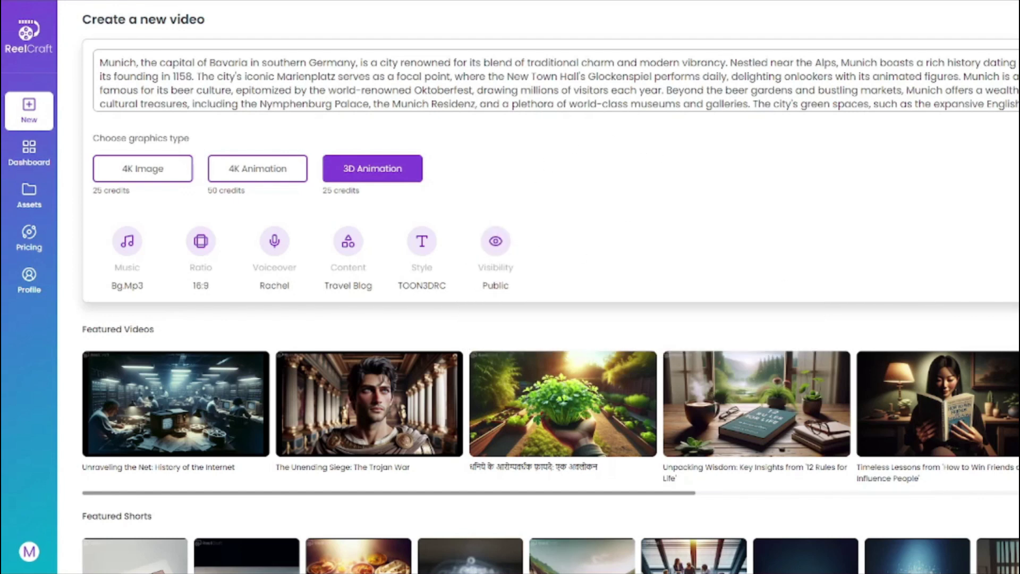
left_click(422, 241)
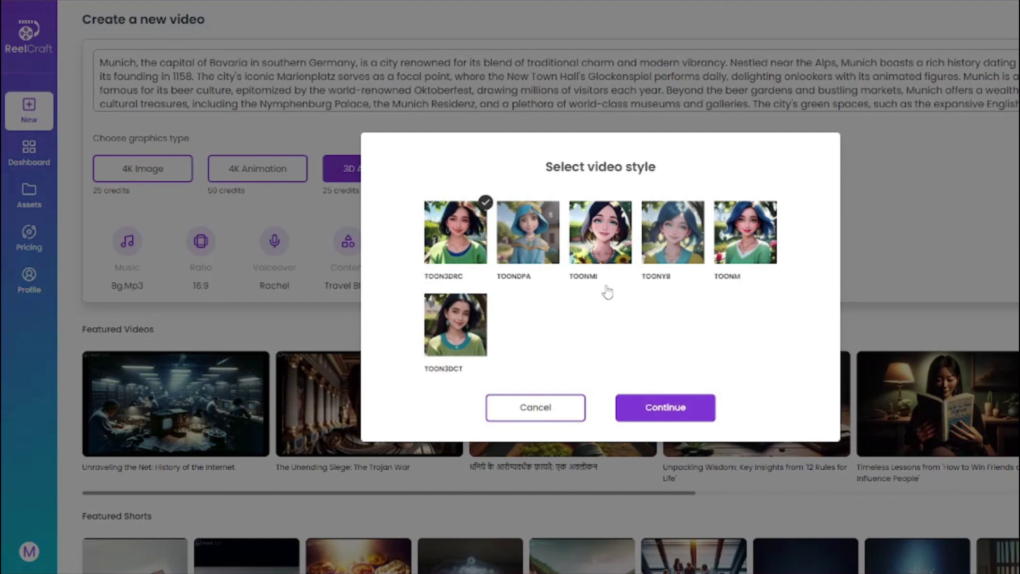
- Confirm the TOON3DRC video style and bring up the prompt type choices
left_click(665, 407)
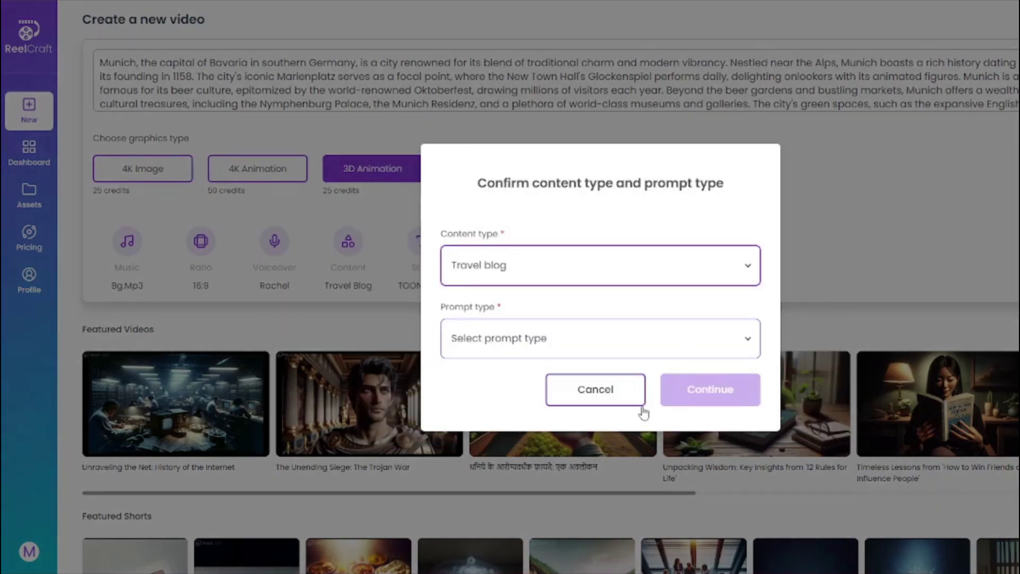
left_click(672, 343)
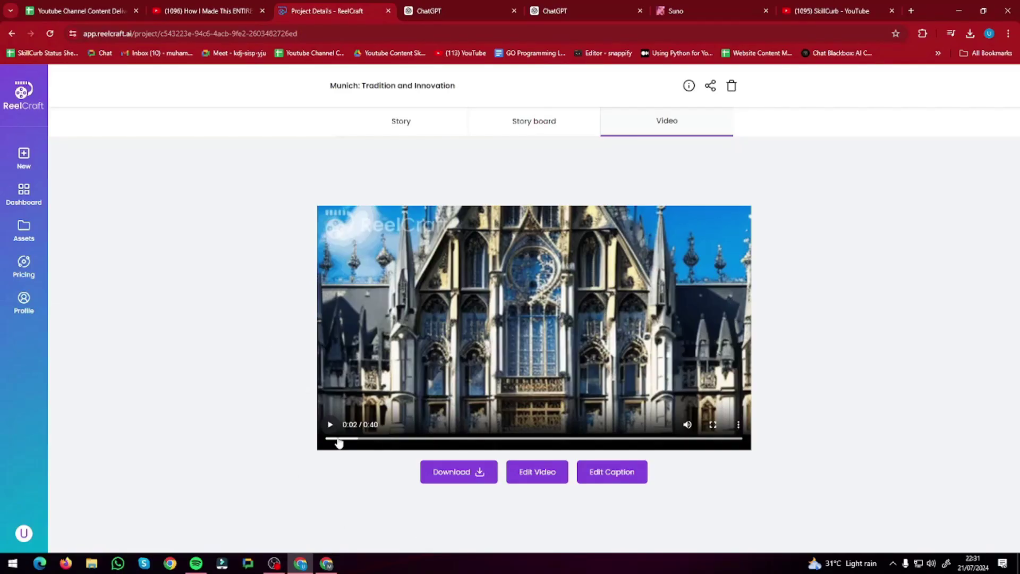
- Try downloading the Munich video, dismiss the paid-download notice, then scrub through it in the editor
left_click(459, 479)
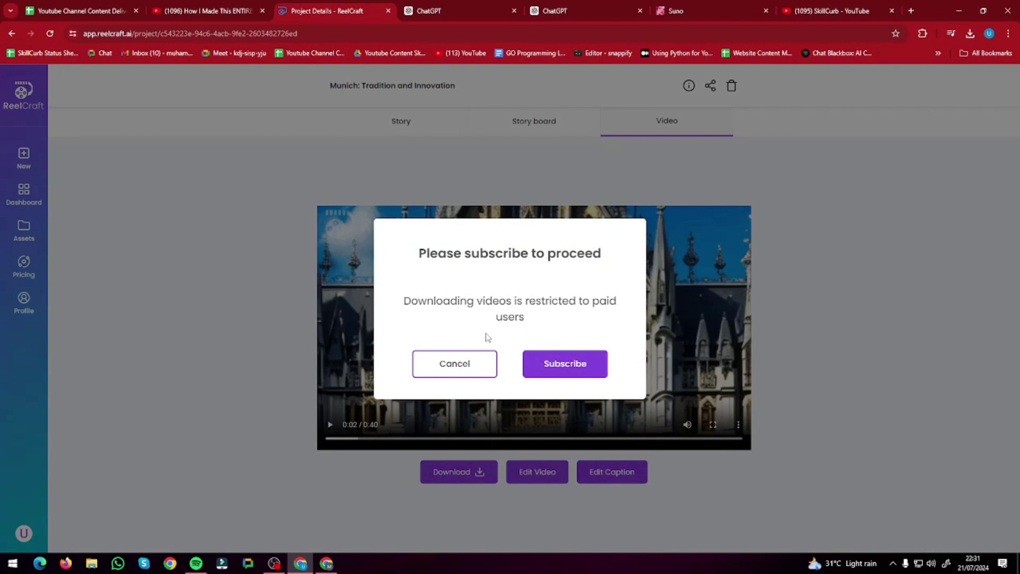
left_click(474, 367)
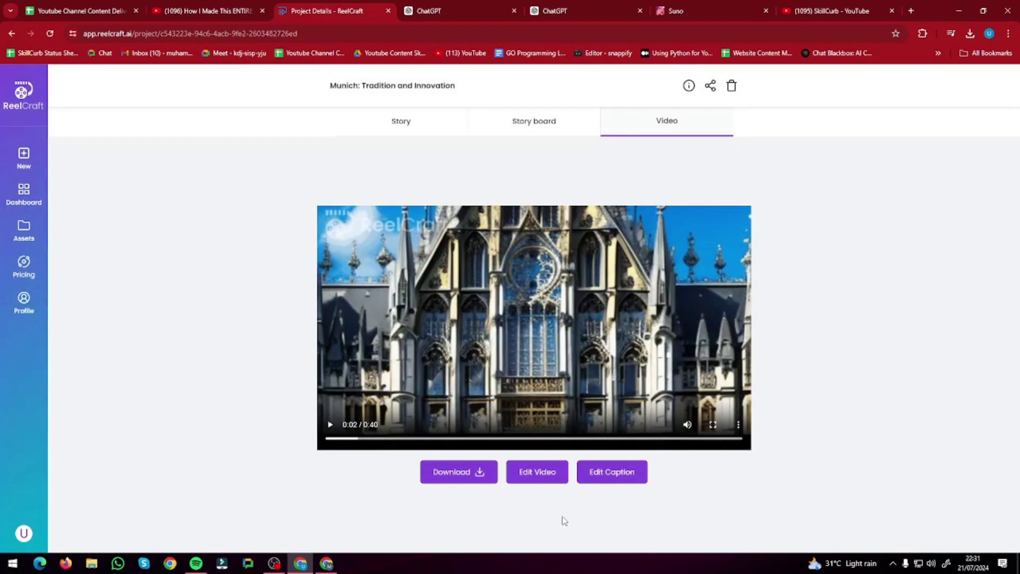
left_click(541, 480)
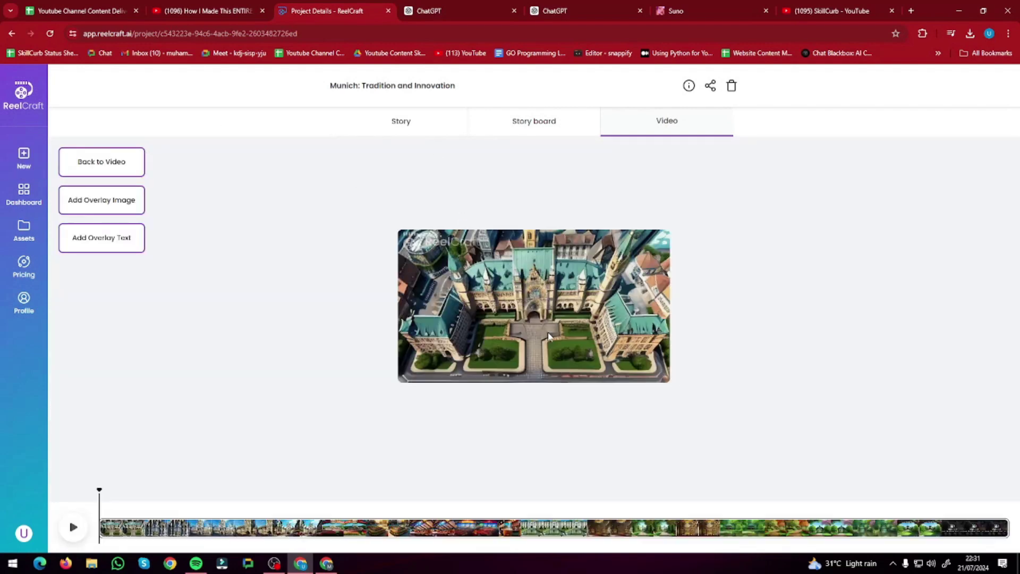
left_click(102, 488)
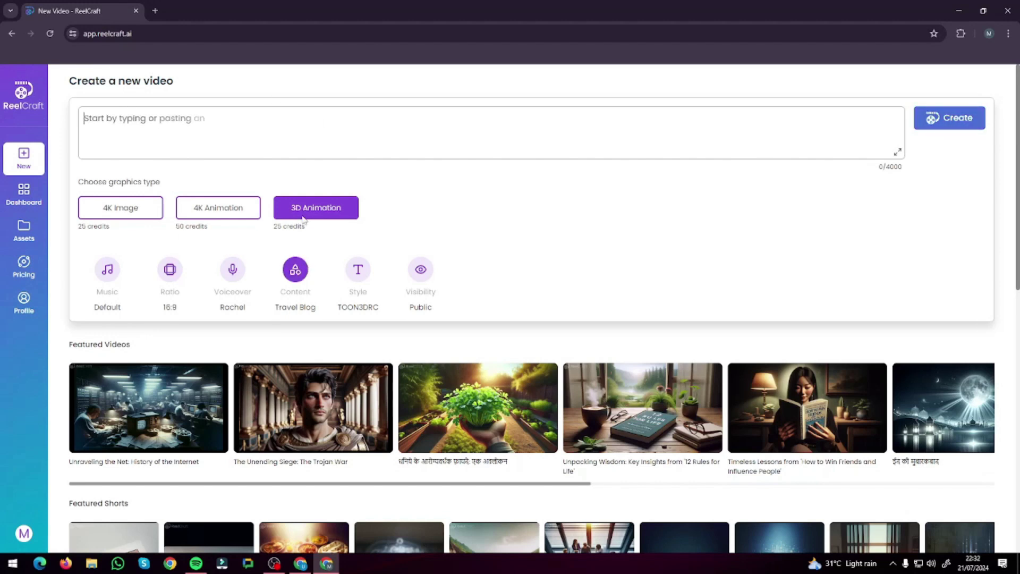
- Select the Tiago and Poca short-story text in ChatGPT to copy into ReelCraft's idea box
left_click(301, 563)
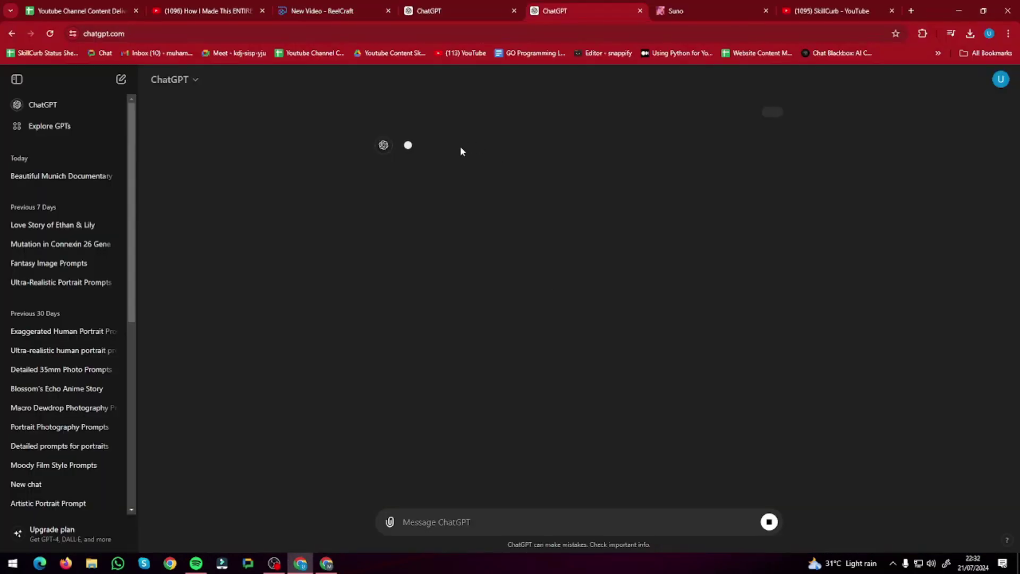
left_click_drag(600, 119, 765, 120)
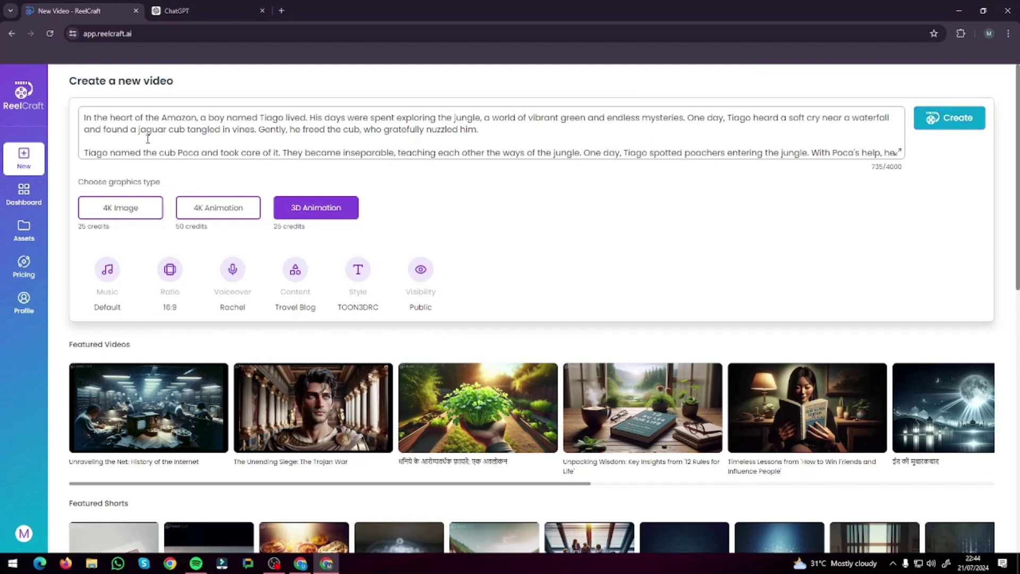
scroll(153, 136, "down", 5)
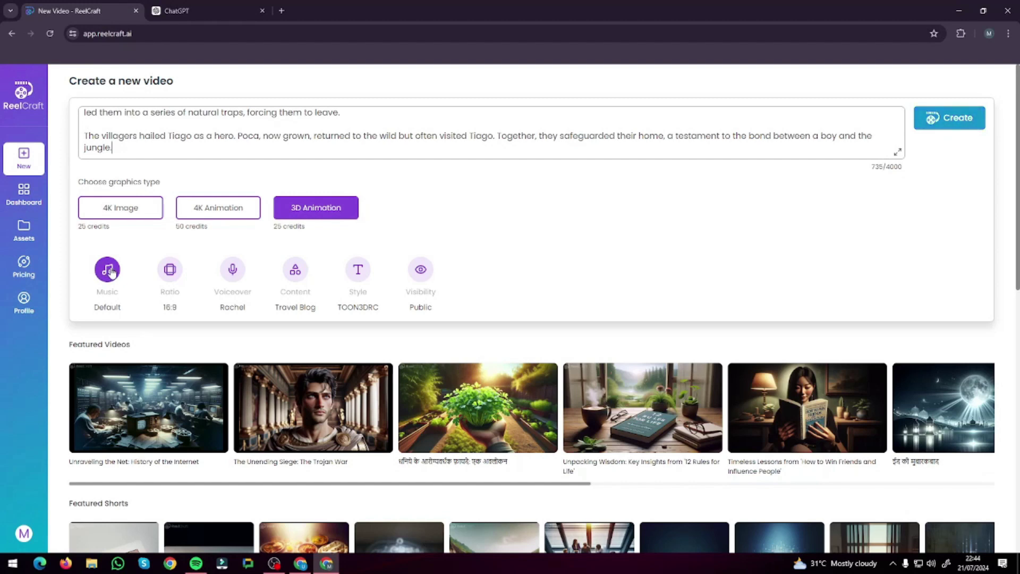
- Search the web for 'suno ai' in a new browser tab
left_click(281, 11)
type("suno ai\\")
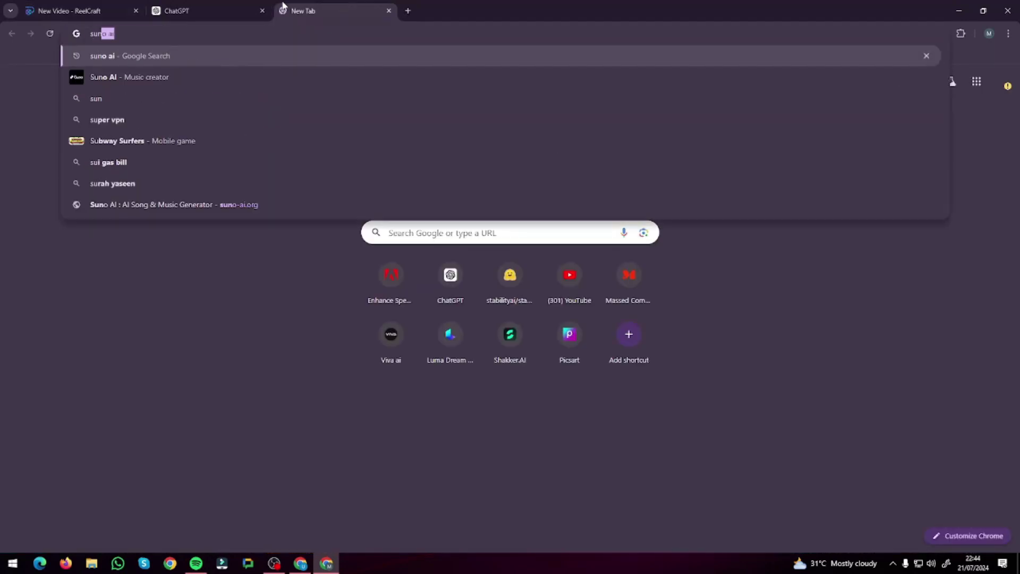
key("Return")
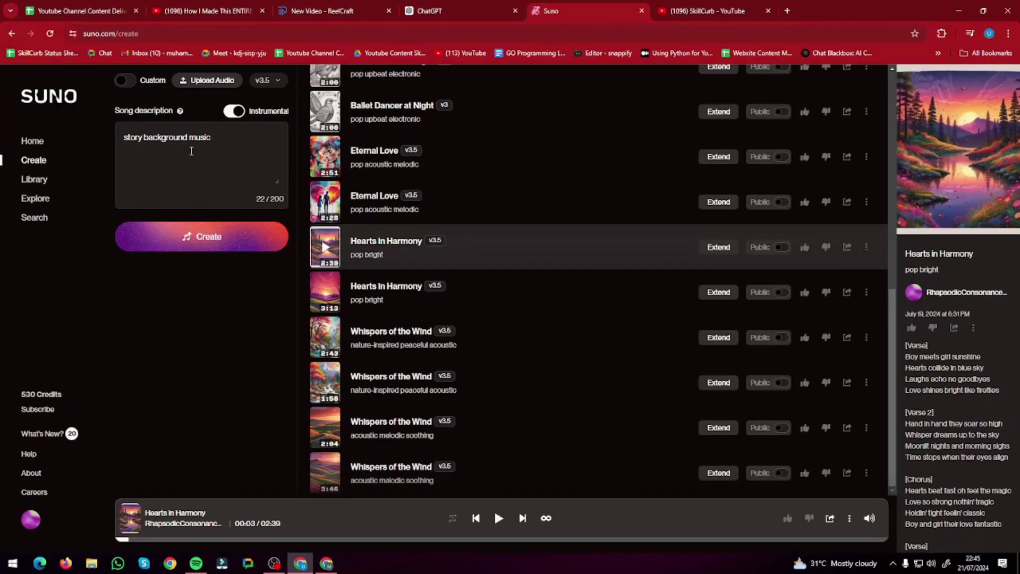
- Generate instrumental 'story background music' in Suno, download its audio, and browse for it in ReelCraft
left_click(266, 238)
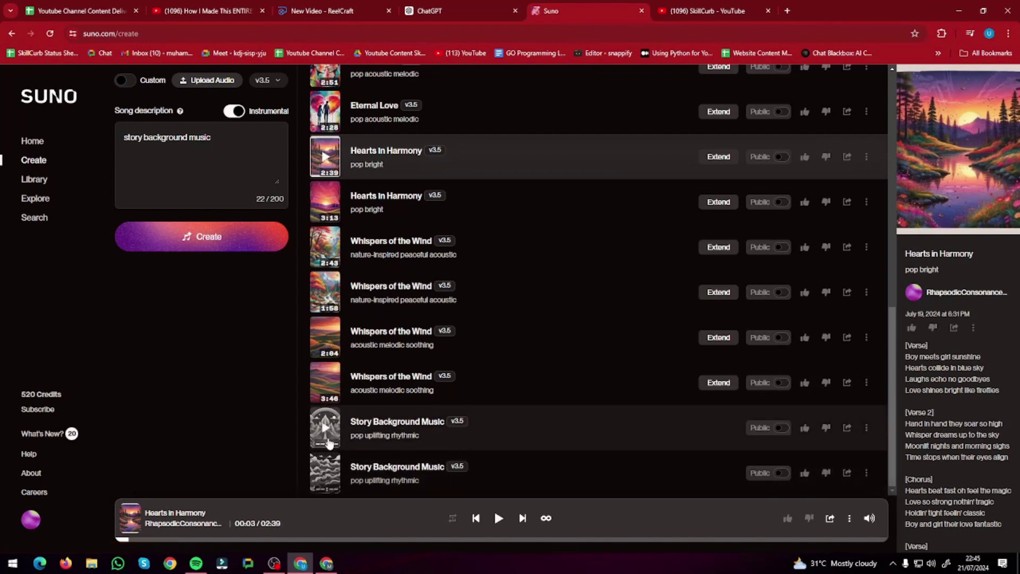
left_click(325, 428)
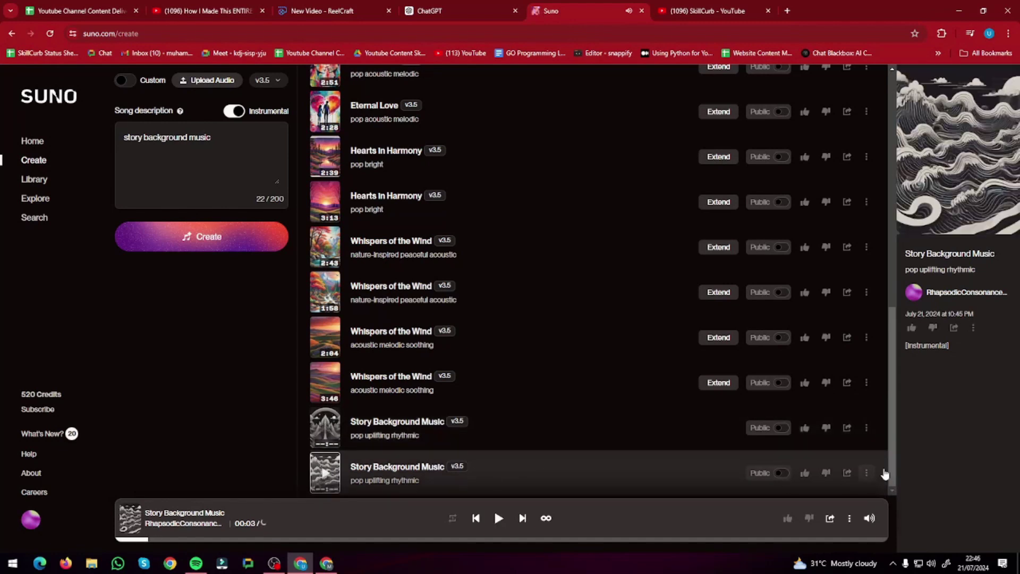
left_click(866, 473)
mouse_move(875, 405)
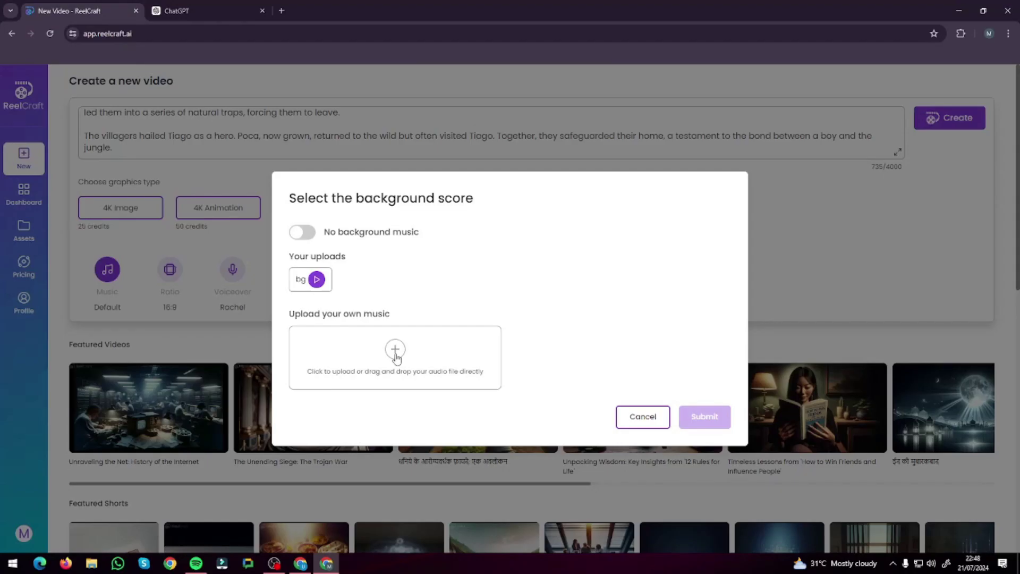
left_click(395, 349)
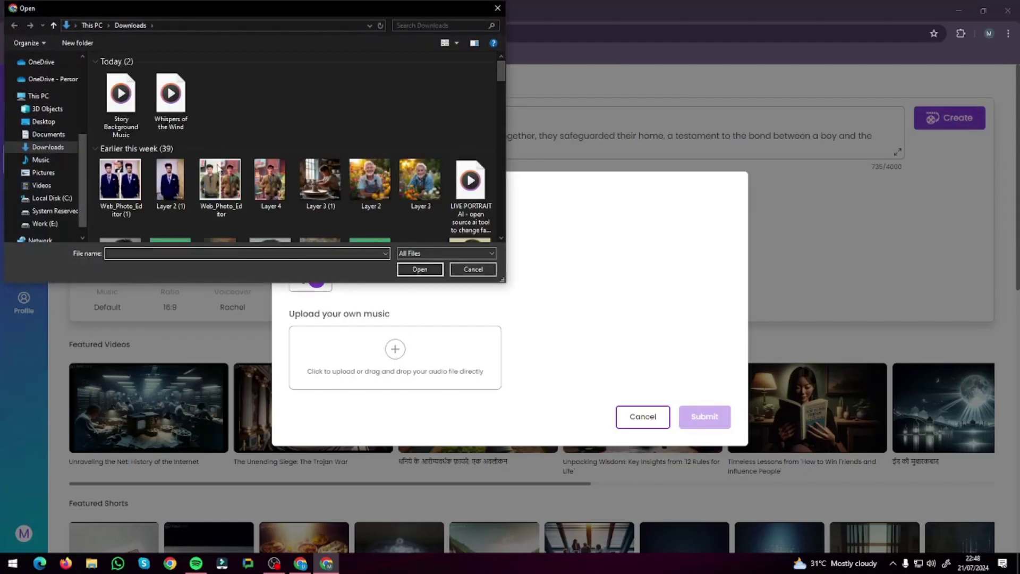
- Use Bgg.Mp3 from Downloads as music, keep the 16:9 ratio, and set Drew as narrator
left_click(48, 146)
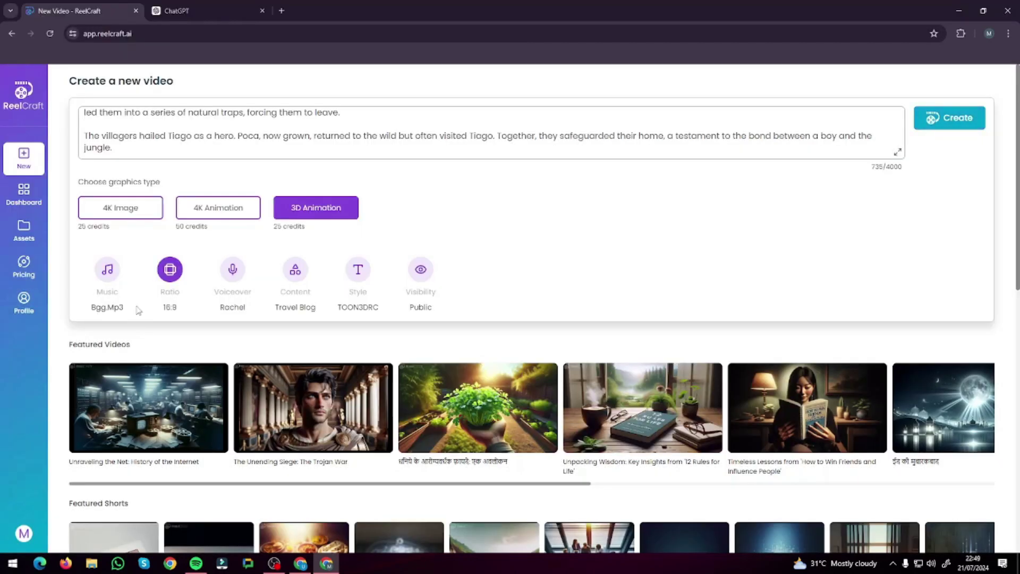
left_click(171, 271)
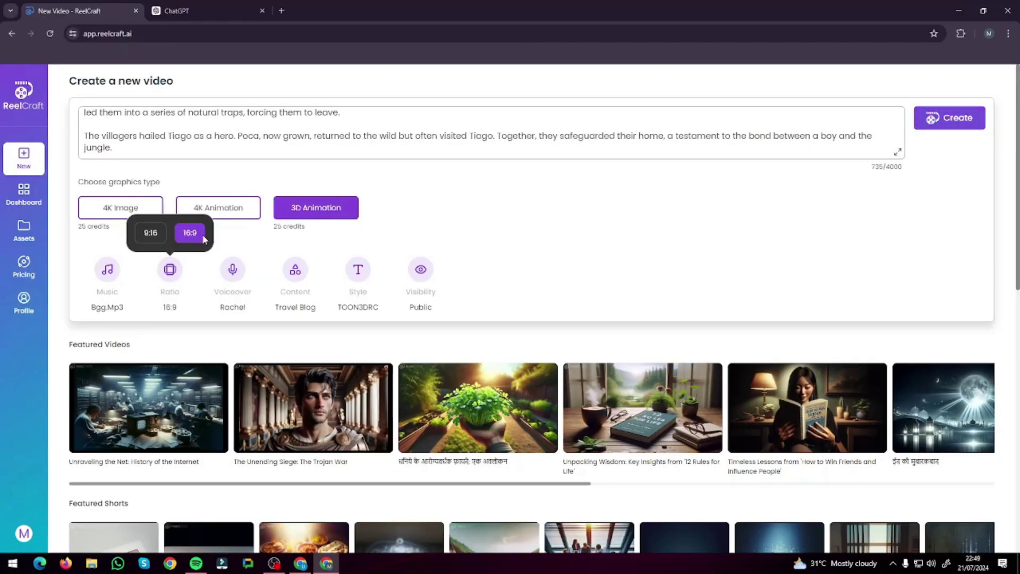
left_click(187, 238)
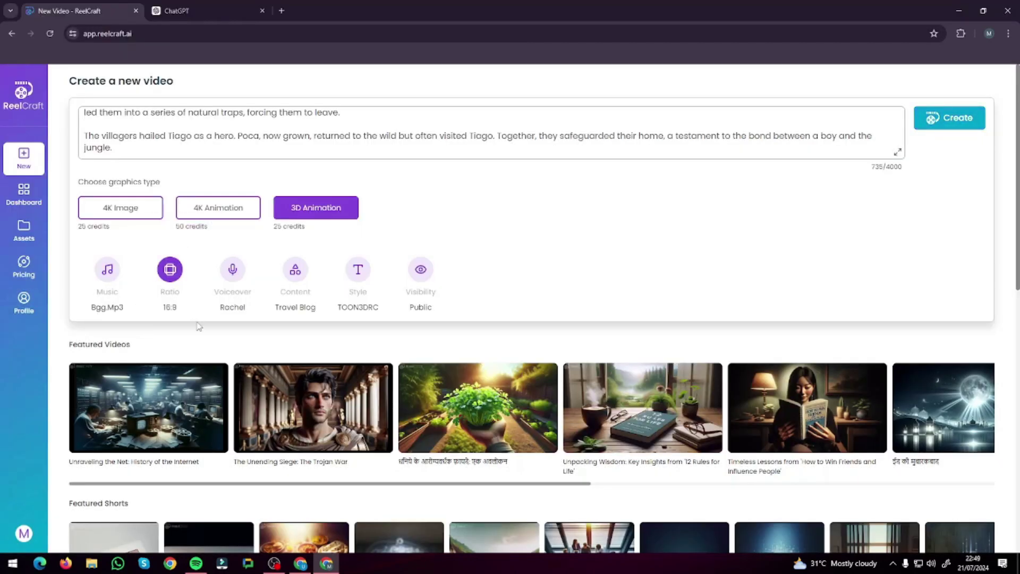
left_click(233, 271)
left_click(377, 224)
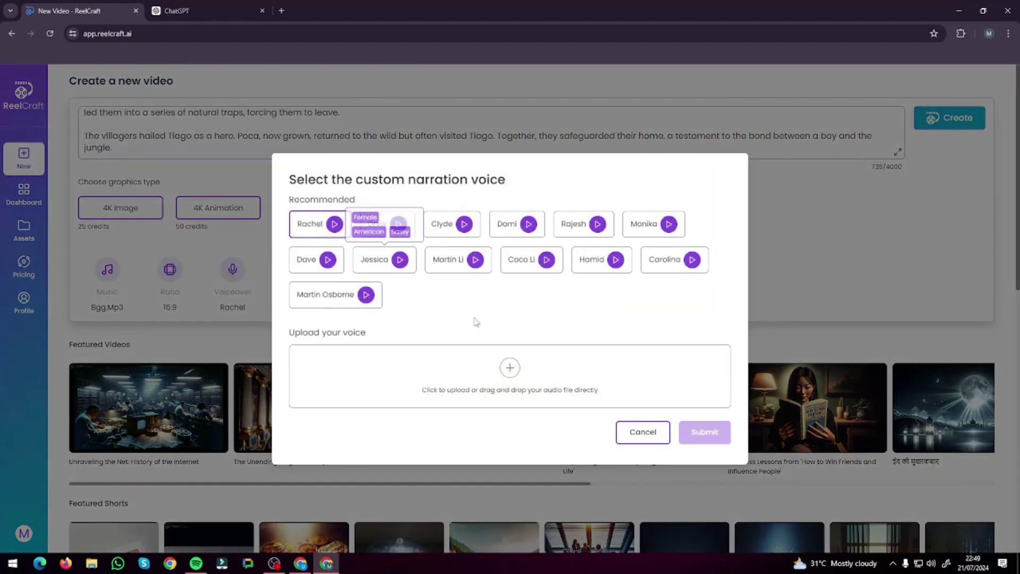
left_click(704, 432)
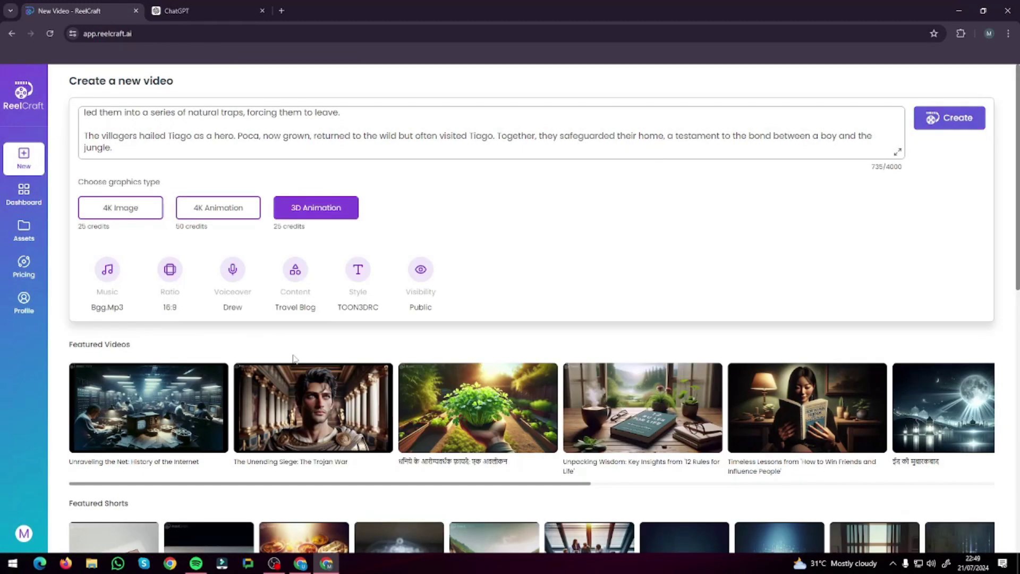
- Set content type to Stories and visual style to TOONDPA, then start creating the video
left_click(295, 270)
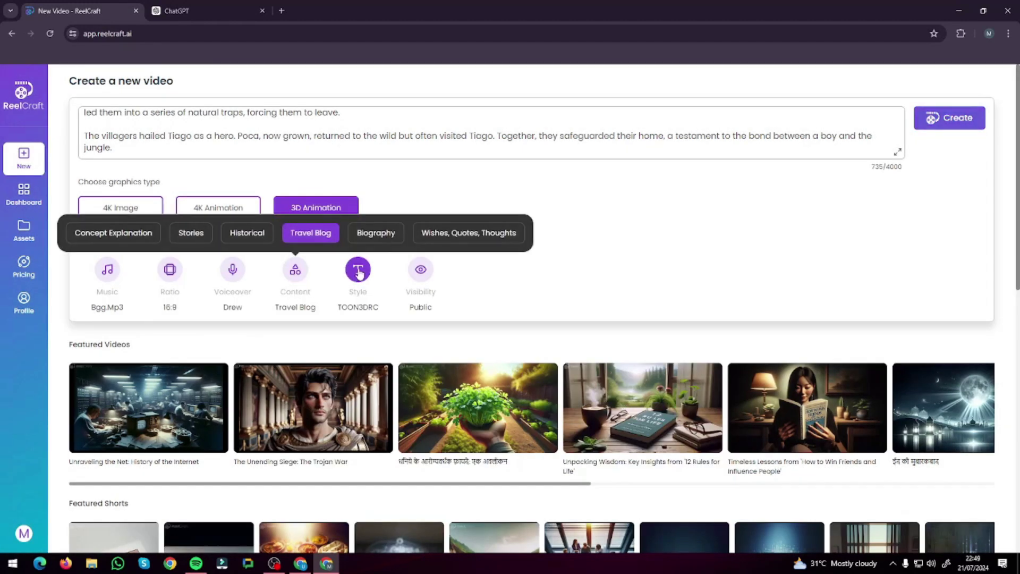
left_click(197, 238)
left_click(360, 280)
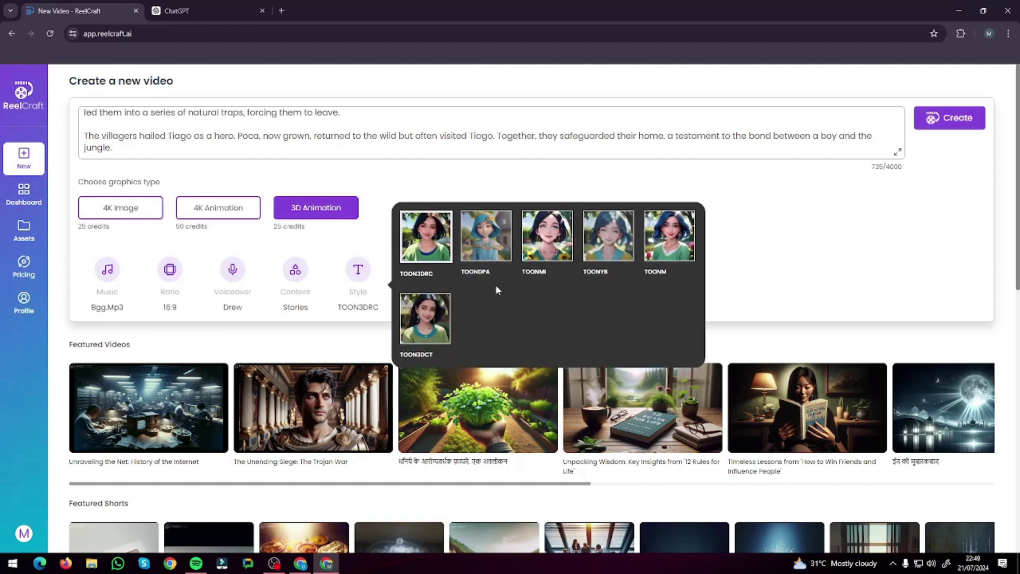
left_click(486, 244)
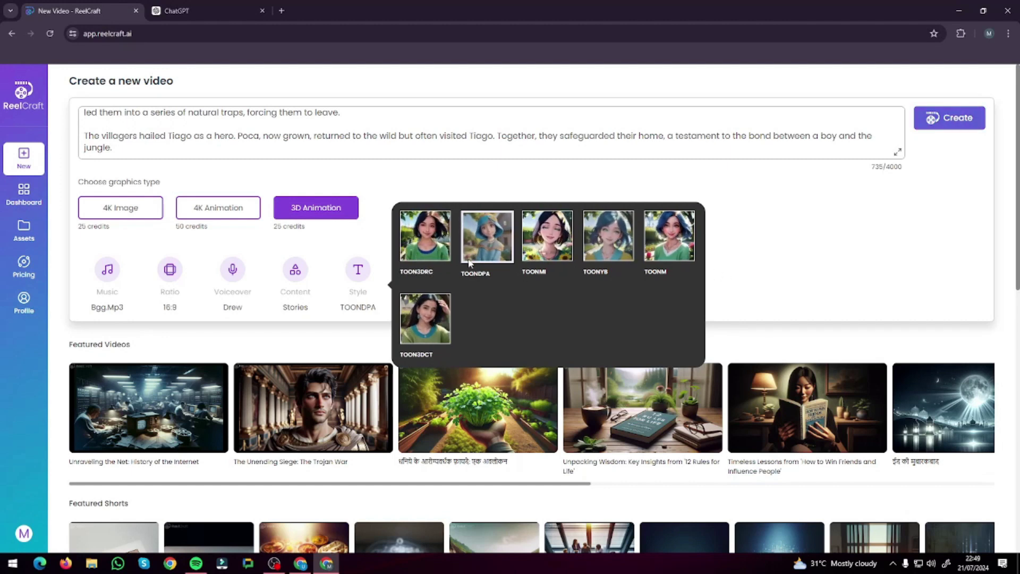
left_click(763, 310)
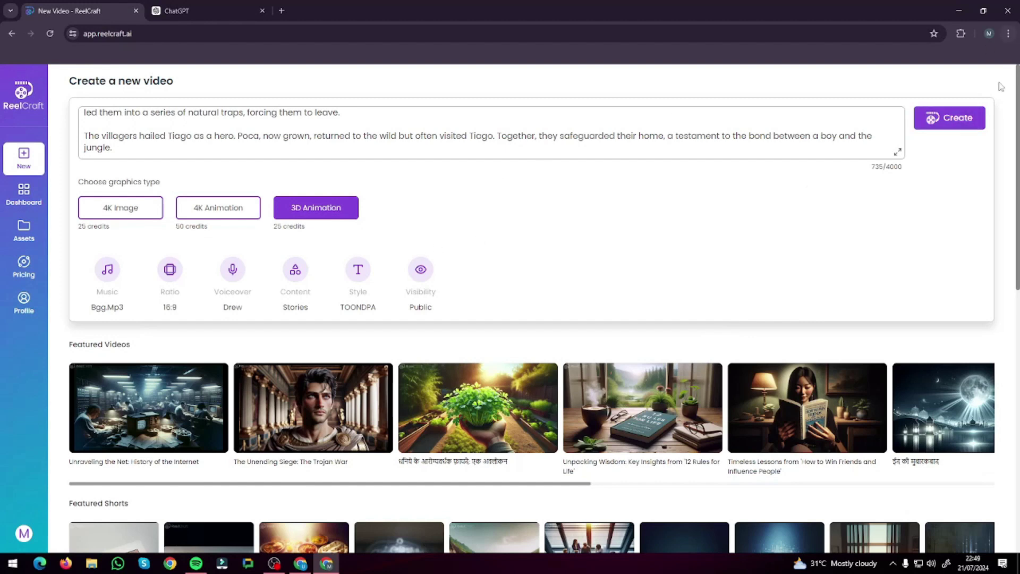
left_click(949, 125)
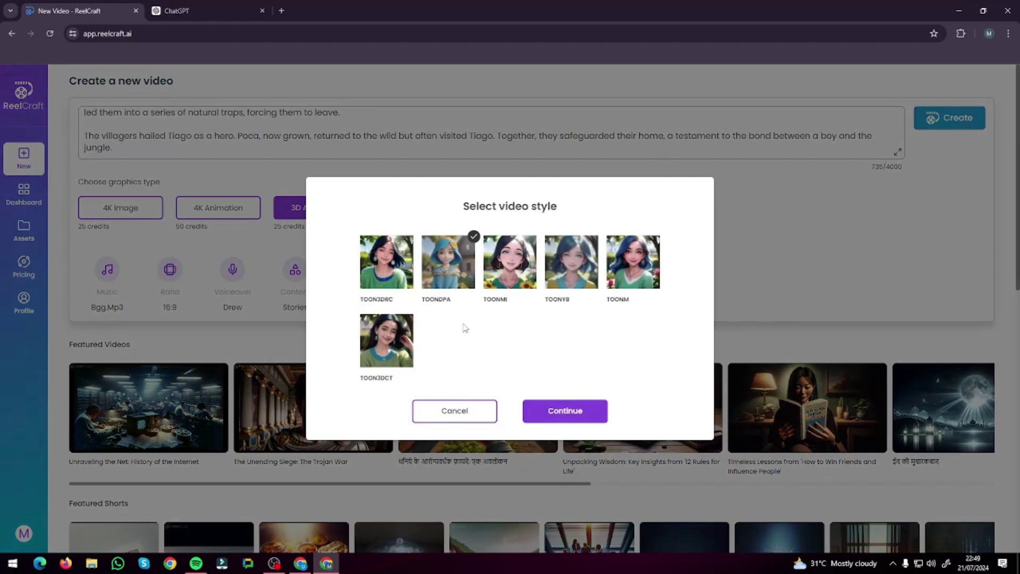
- Continue with the TOONDPA style and play the rendered 'Tiago and Poca: Guardians of the Amazon' video full screen
left_click(578, 413)
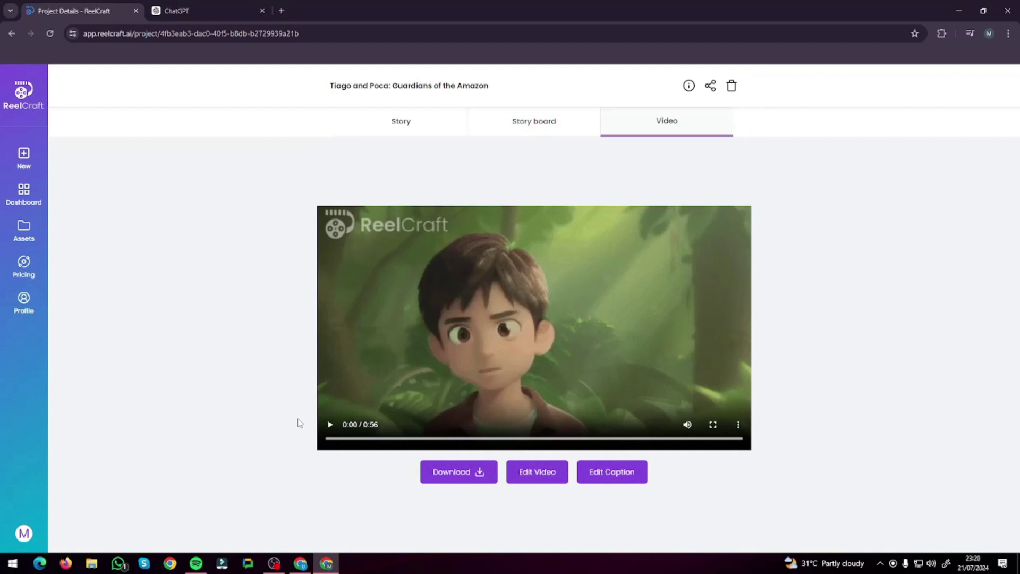
double_click(325, 410)
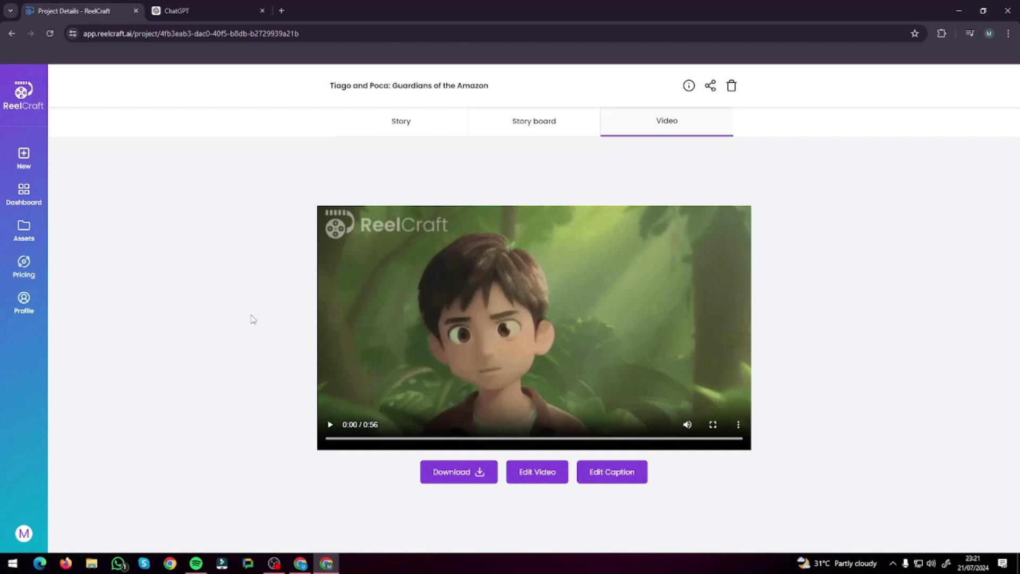
- Return to the new-video page and scroll past Featured Videos and Shorts to Book Reviews and Wishes
left_click(24, 157)
scroll(271, 285, "down", 3)
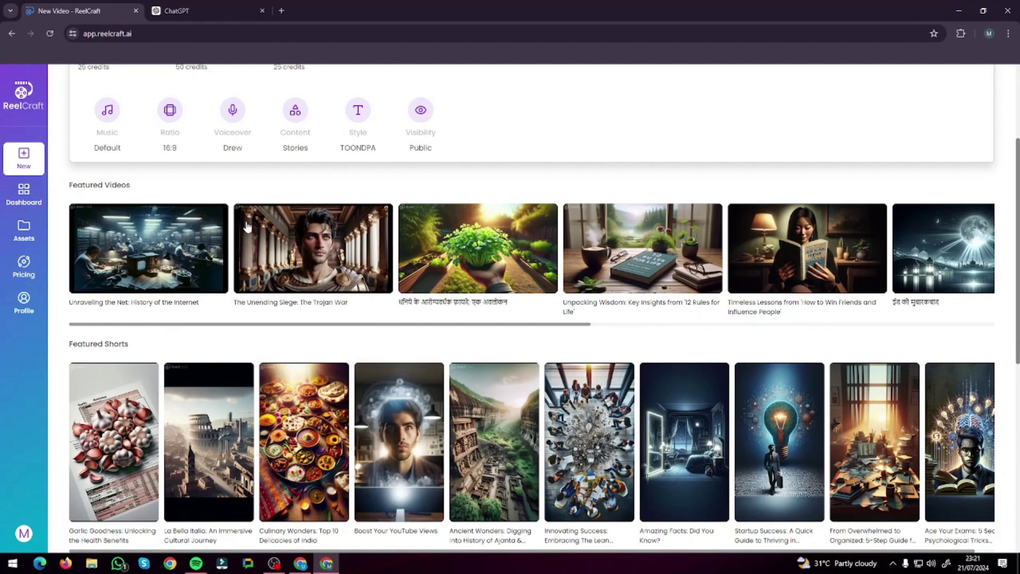
scroll(246, 226, "down", 8)
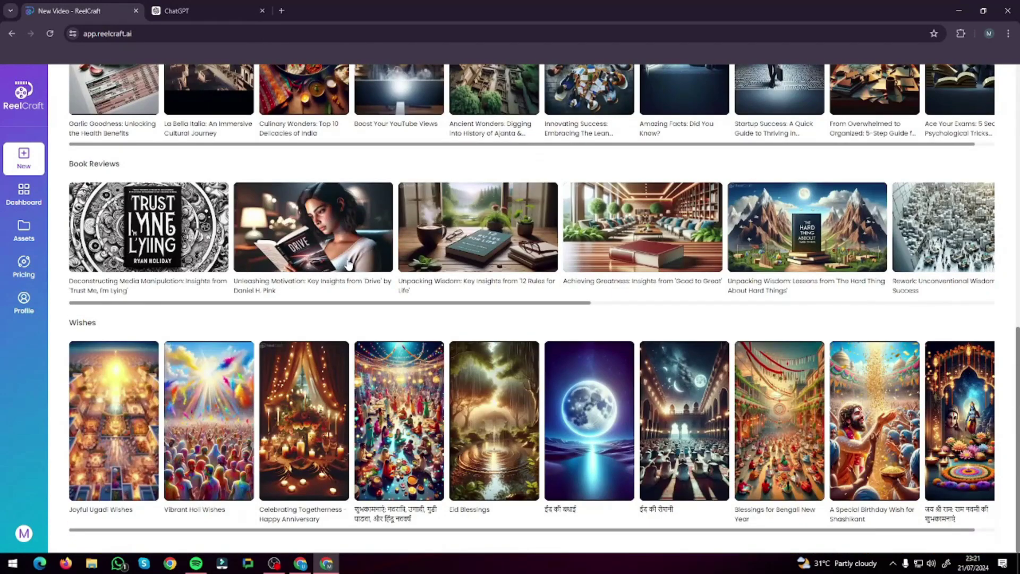